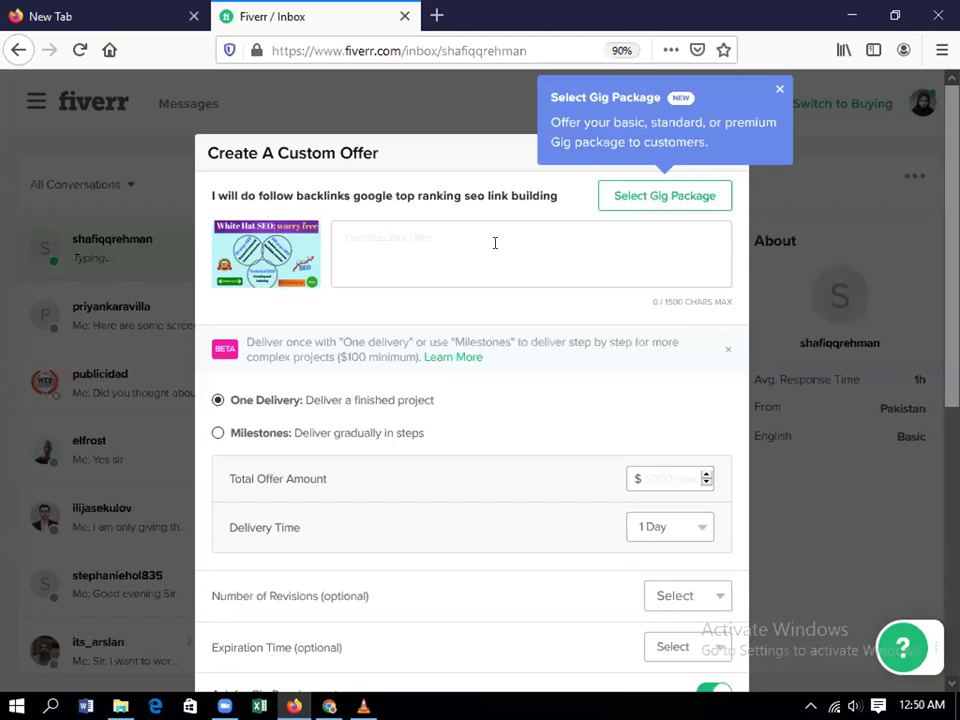
left_click(494, 243)
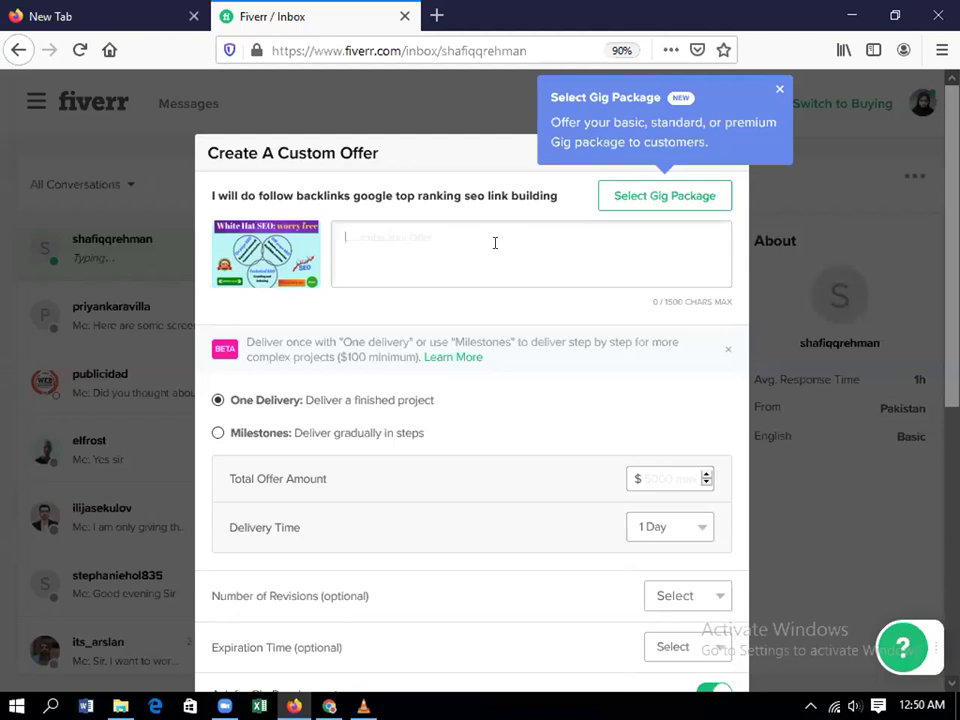
type("1")
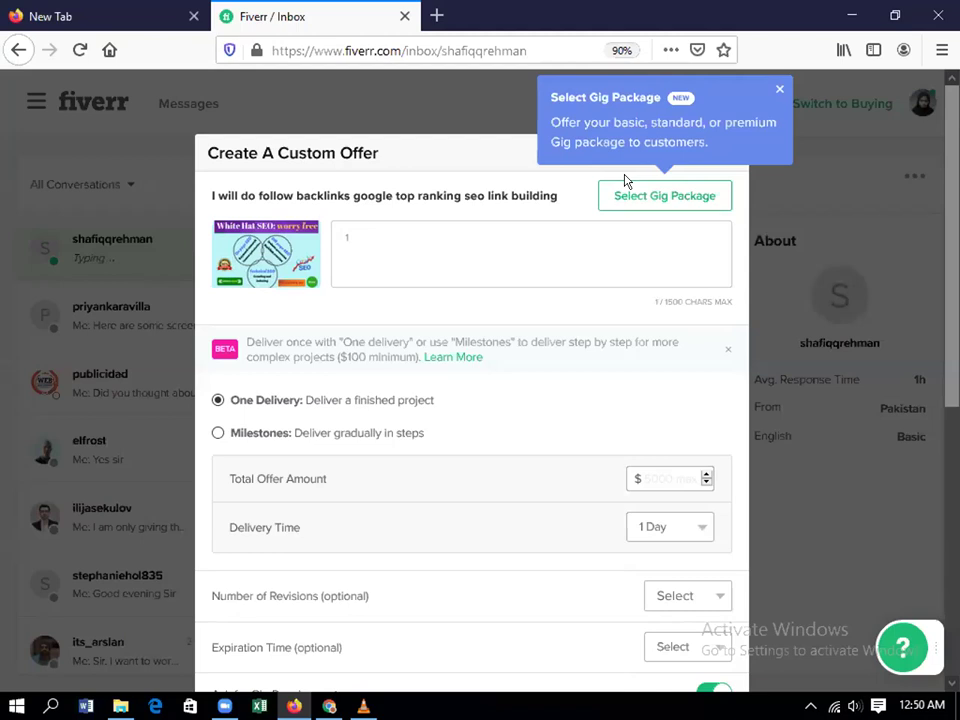
left_click(779, 90)
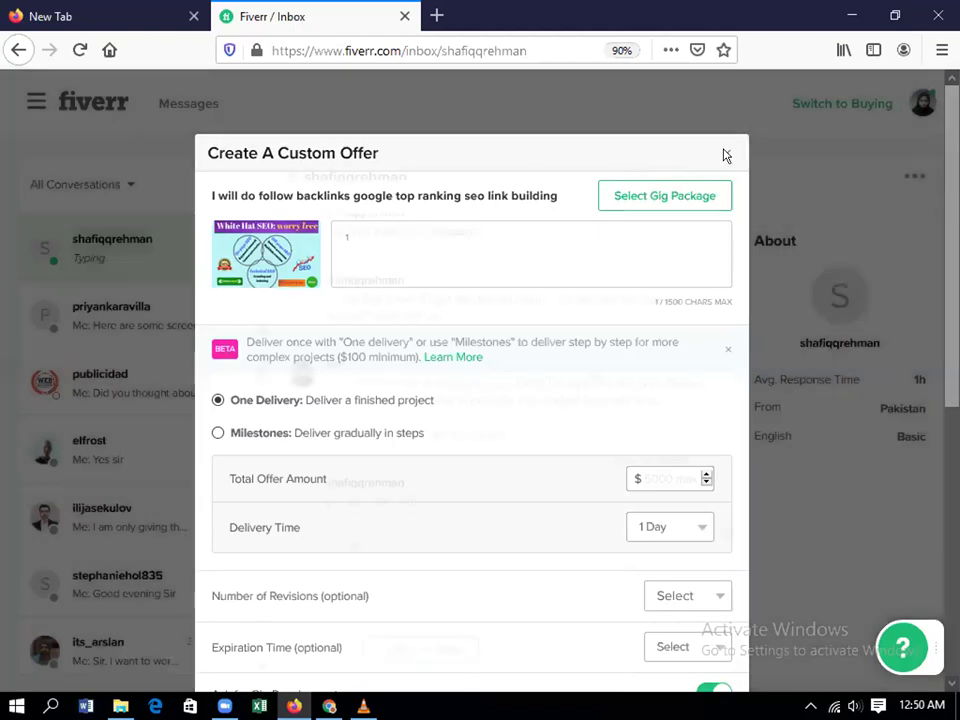
left_click(725, 154)
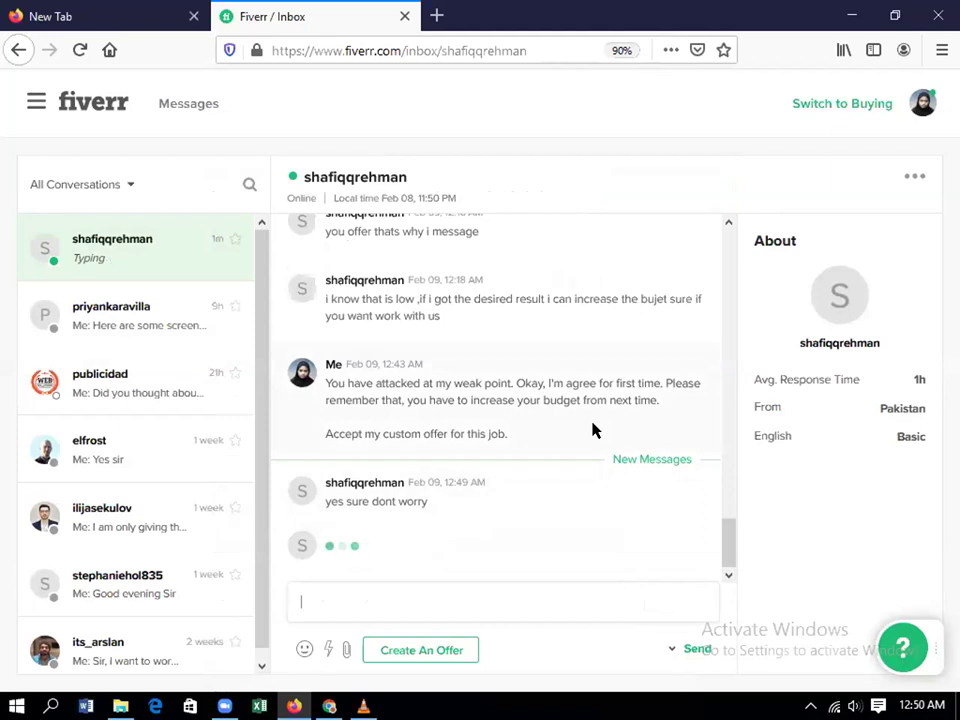
left_click(447, 655)
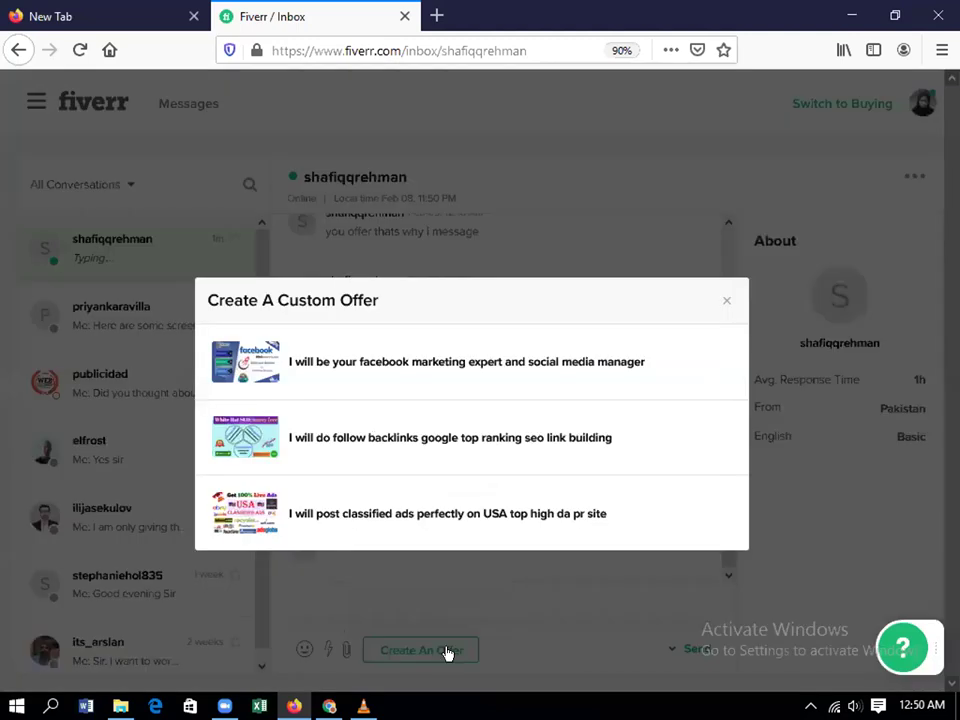
left_click(729, 304)
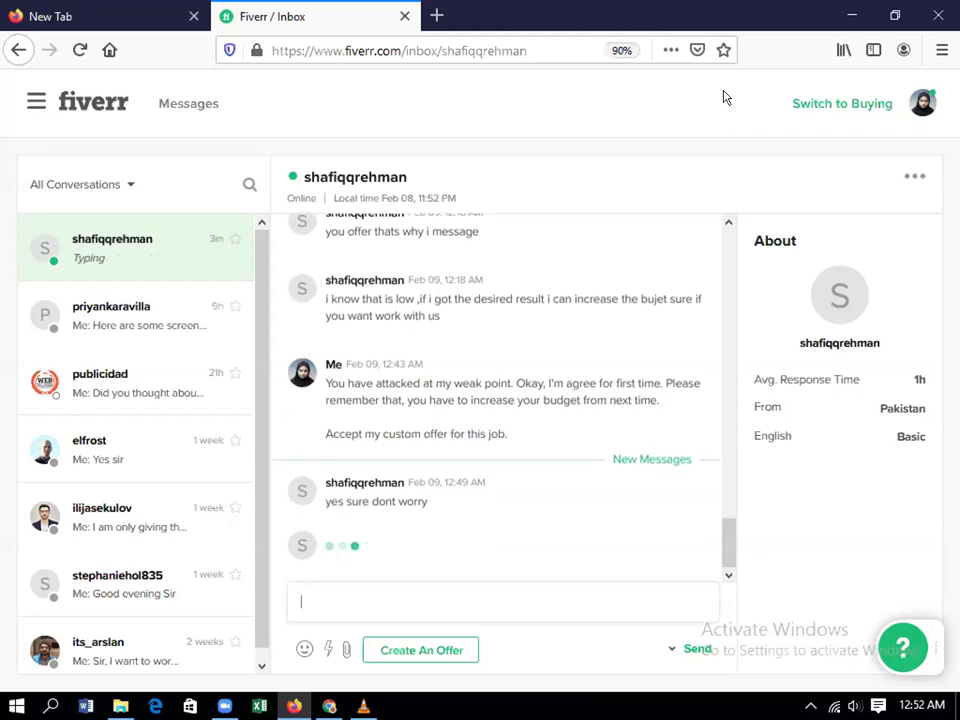
Reload the buyer's conversation and start a custom offer for the gig "I will do follow backlinks google top ranking seo link building"
left_click(189, 264)
left_click(79, 50)
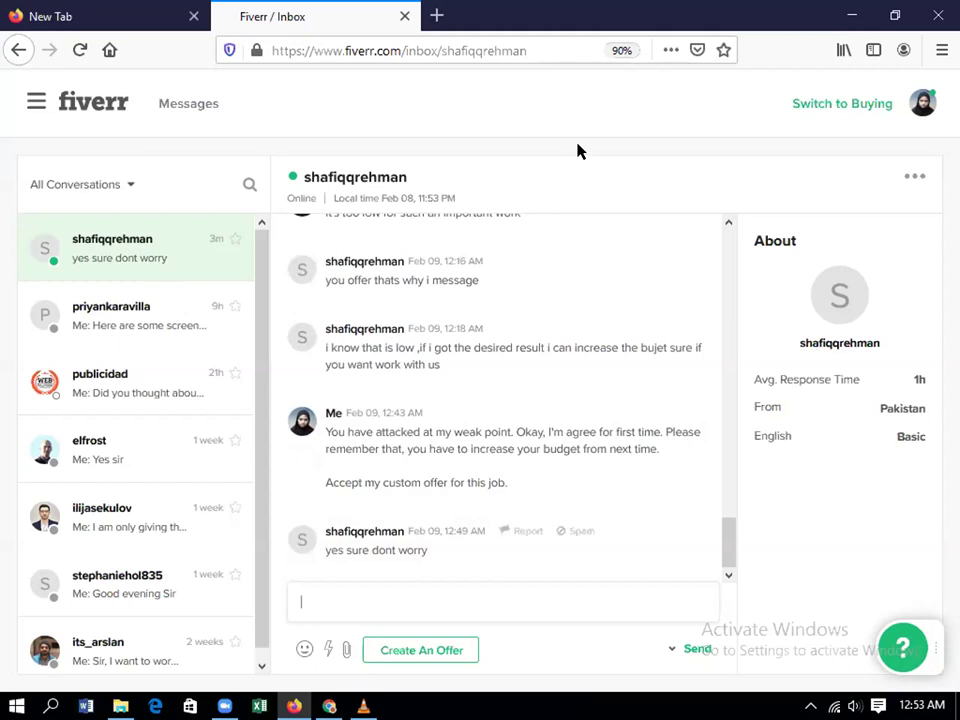
left_click(416, 652)
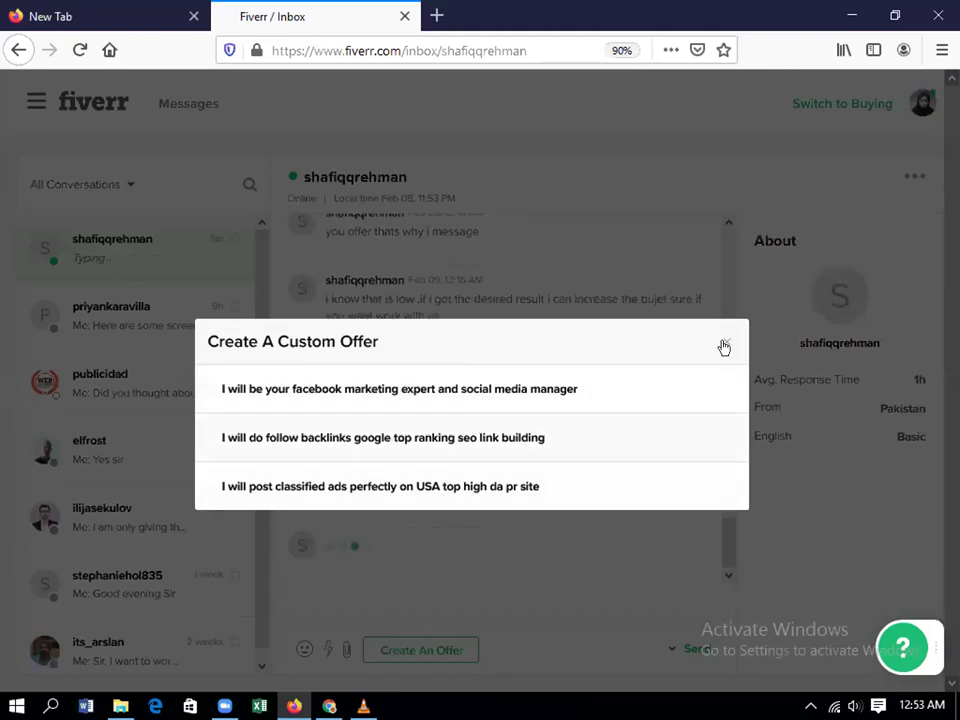
left_click(421, 443)
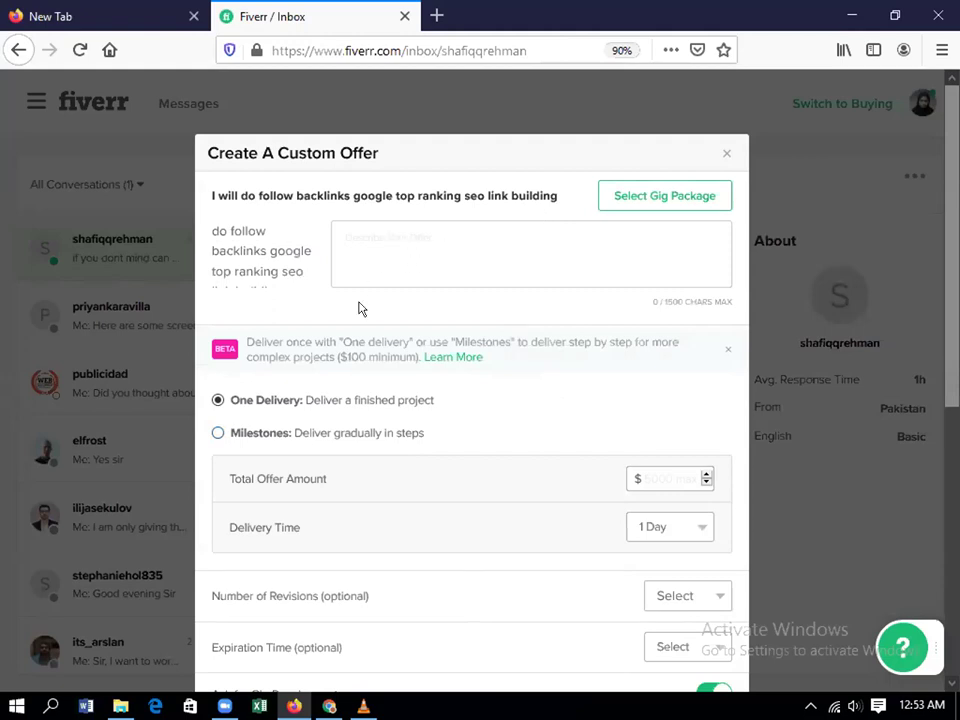
scroll(375, 260, "down", 5)
scroll(375, 258, "up", 5)
left_click_drag(208, 197, 475, 196)
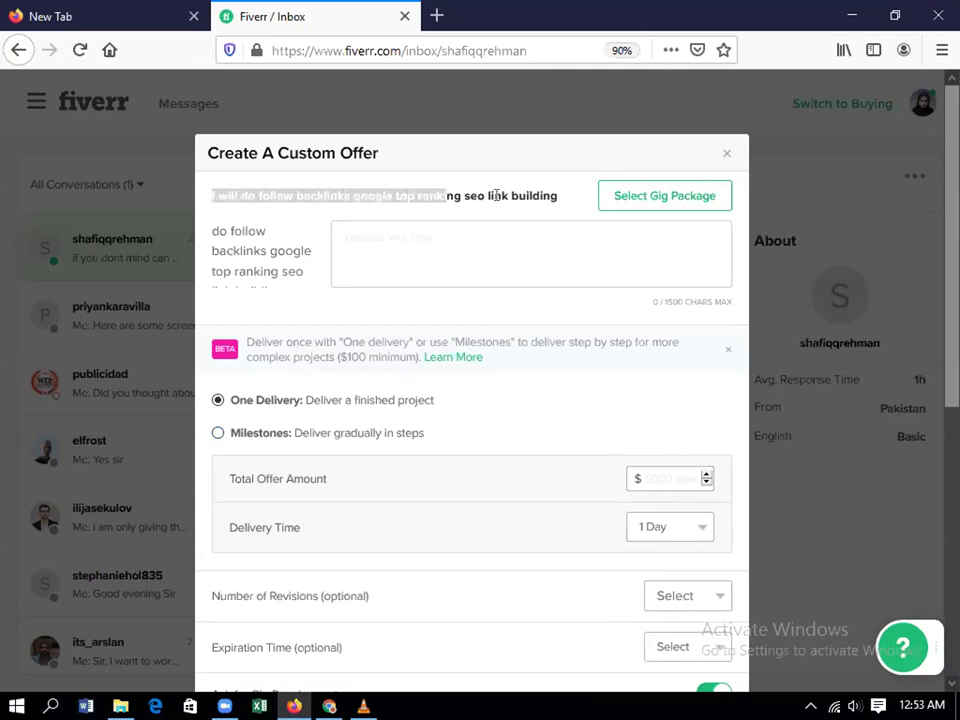
left_click_drag(496, 195, 558, 196)
left_click(445, 228)
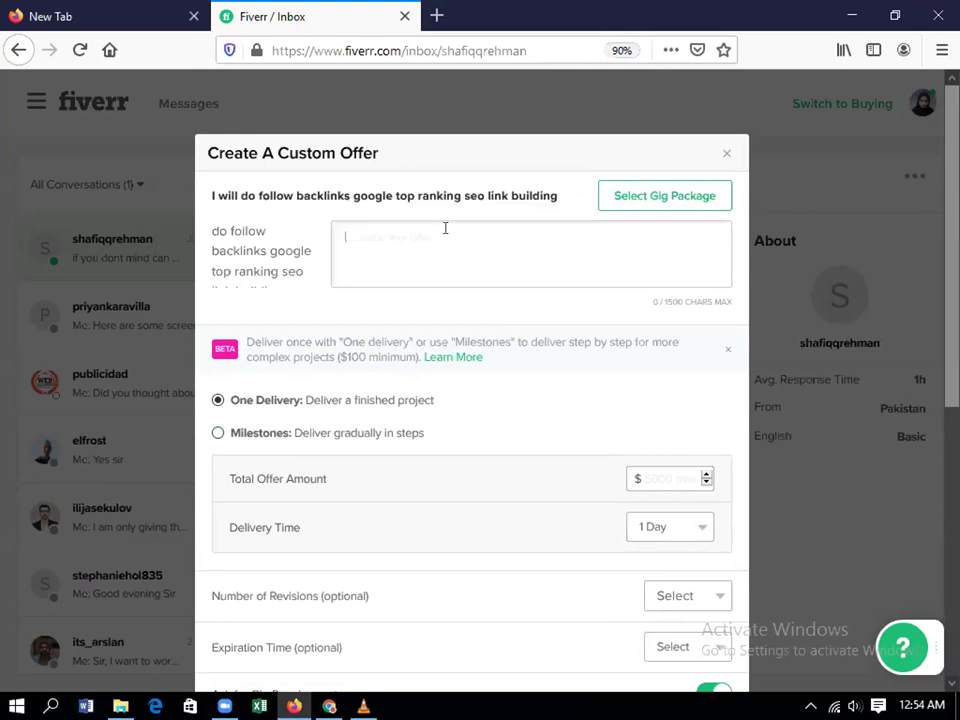
right_click(451, 238)
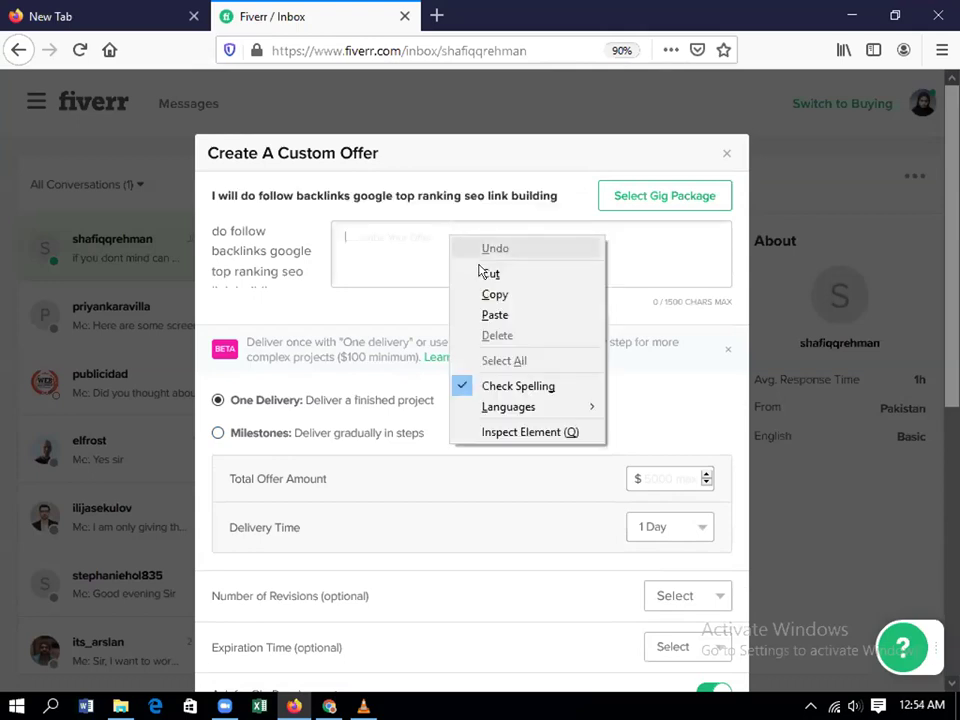
left_click(516, 315)
key("BackSpace")
key("BackSpace")
key("BackSpace")
key("BackSpace")
key("BackSpace")
key("BackSpace")
key("BackSpace")
key("BackSpace")
key("BackSpace")
key("BackSpace")
key("BackSpace")
key("BackSpace")
key("BackSpace")
key("BackSpace")
key("BackSpace")
key("BackSpace")
key("BackSpace")
key("BackSpace")
key("BackSpace")
key("BackSpace")
key("BackSpace")
Describe the custom offer as "Google Top Ranking for 15 Days"
type("Goo")
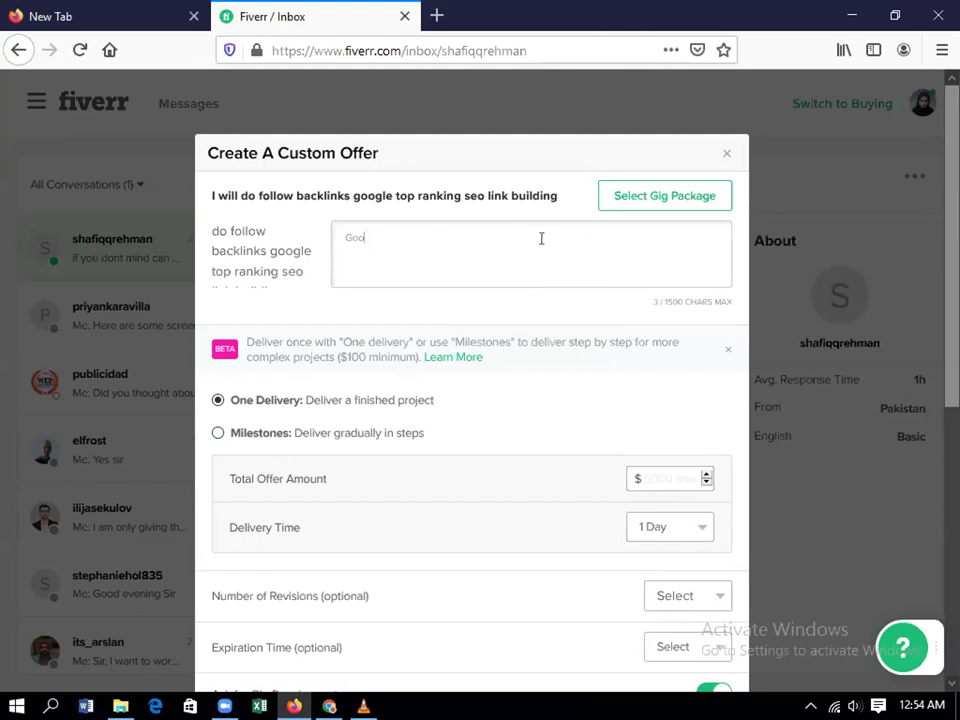
key("ctrl+plus")
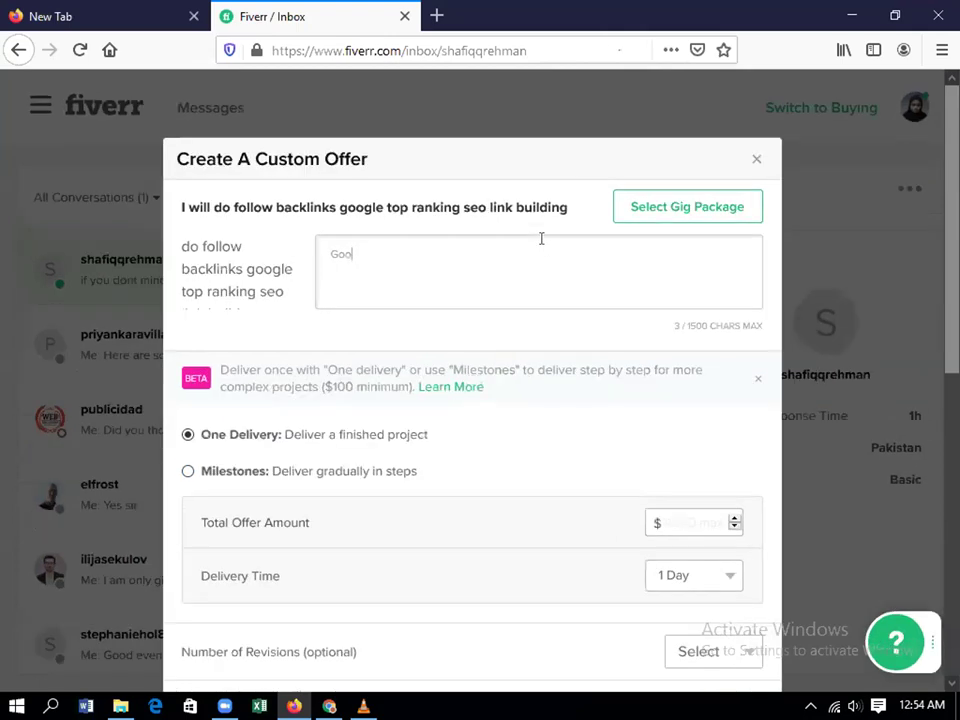
key("ctrl+plus")
type("g")
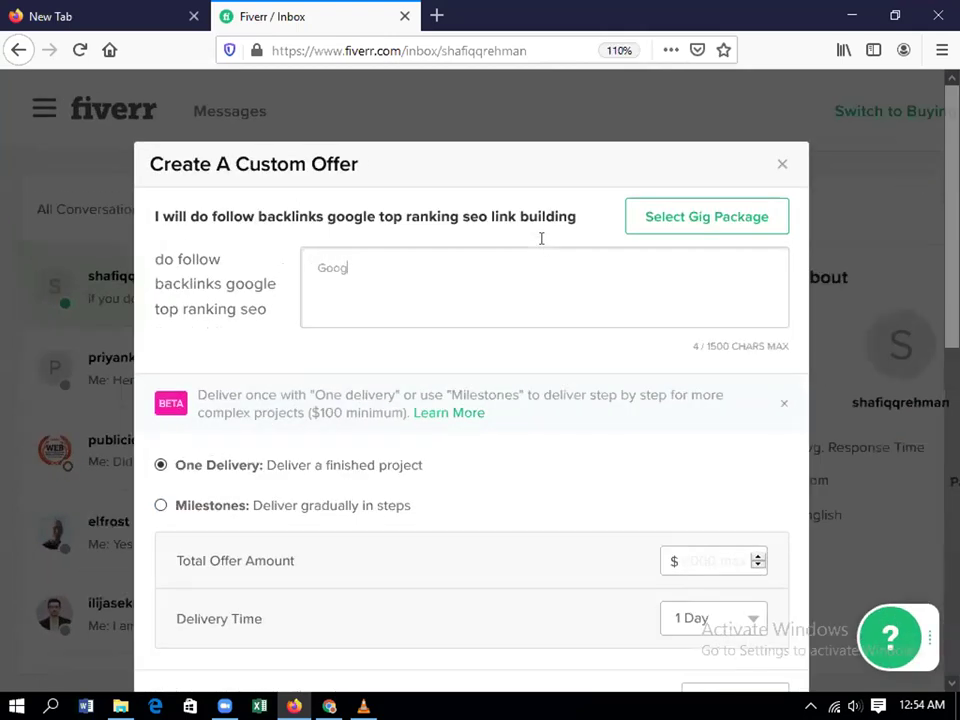
type("le TOP")
key("BackSpace")
key("BackSpace")
type("op")
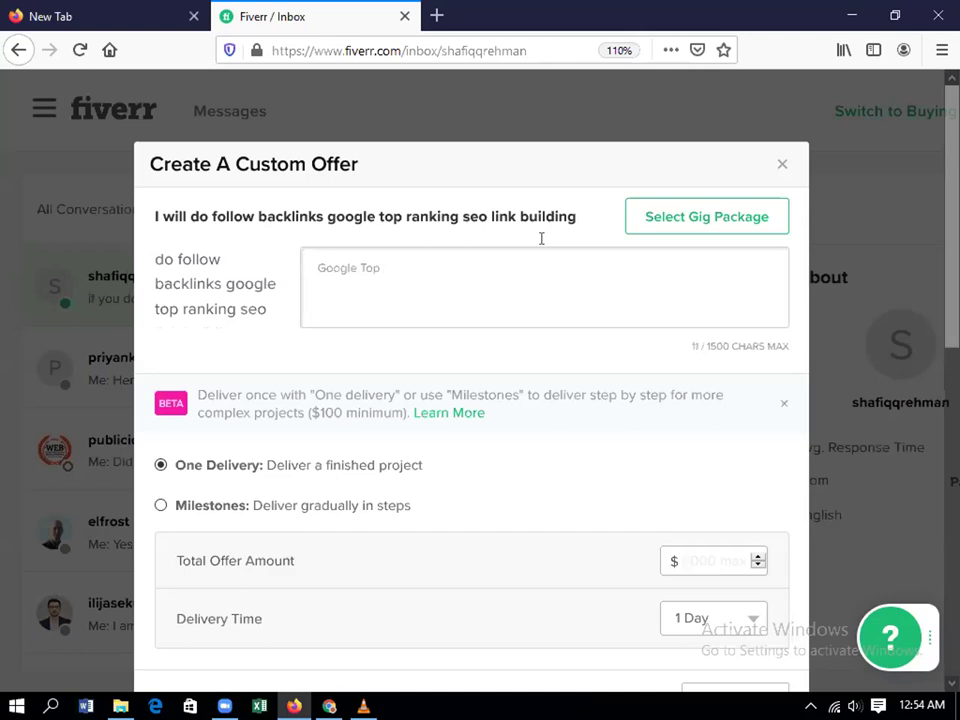
type(" Ranking for 15 Da")
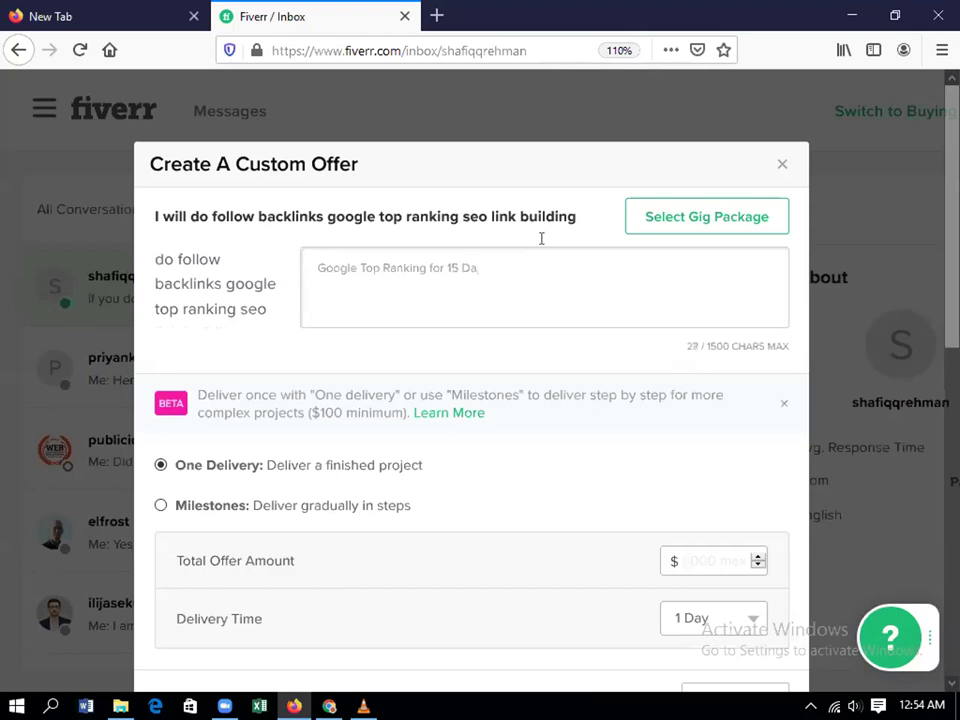
type("ys")
key("Left")
key("Left")
key("Left")
key("Left")
key("Left")
key("Left")
key("Left")
key("Left")
key("Left")
key("Left")
key("Left")
key("Left")
key("Left")
key("Left")
key("Left")
key("Left")
key("Left")
key("Left")
key("Left")
key("Left")
key("Left")
key("ctrl+Right")
key("ctrl+Right")
key("ctrl+Right")
key("ctrl+Right")
key("ctrl+Right")
key("Return")
type("$3")
key("BackSpace")
key("BackSpace")
Set the total offer amount to $30 and the delivery time to 15 days
scroll(632, 435, "down", 3)
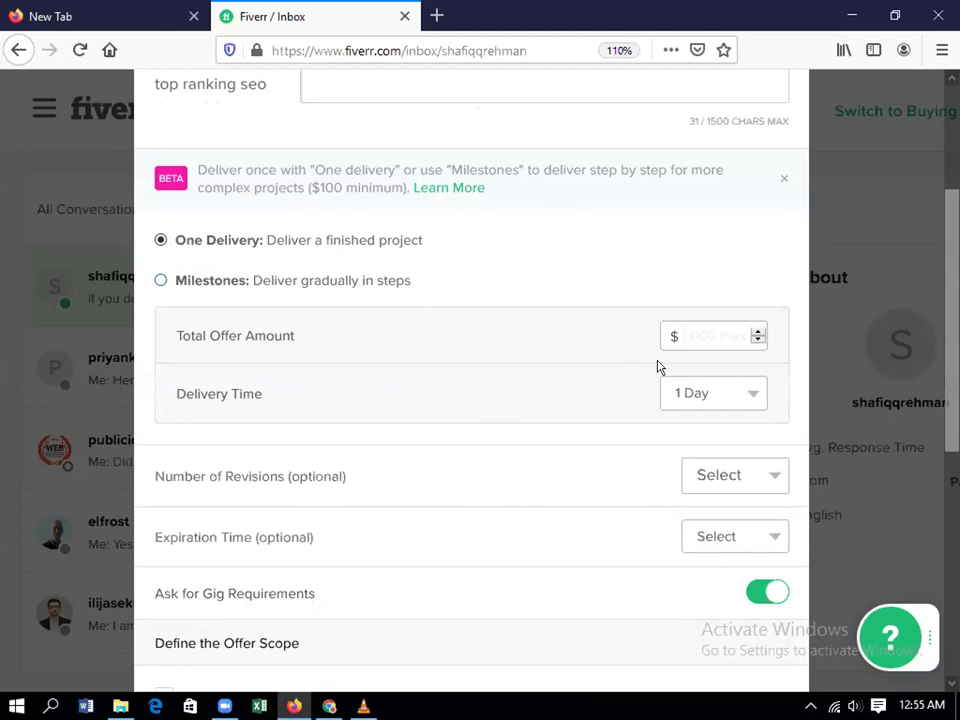
left_click(730, 330)
type("30")
left_click(729, 398)
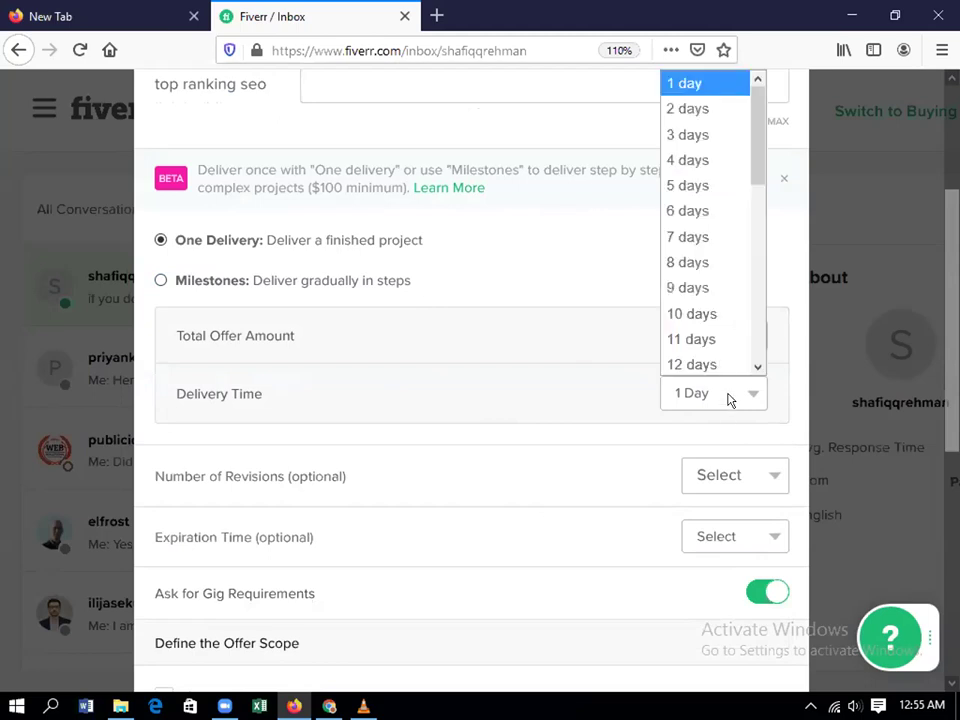
scroll(716, 333, "down", 2)
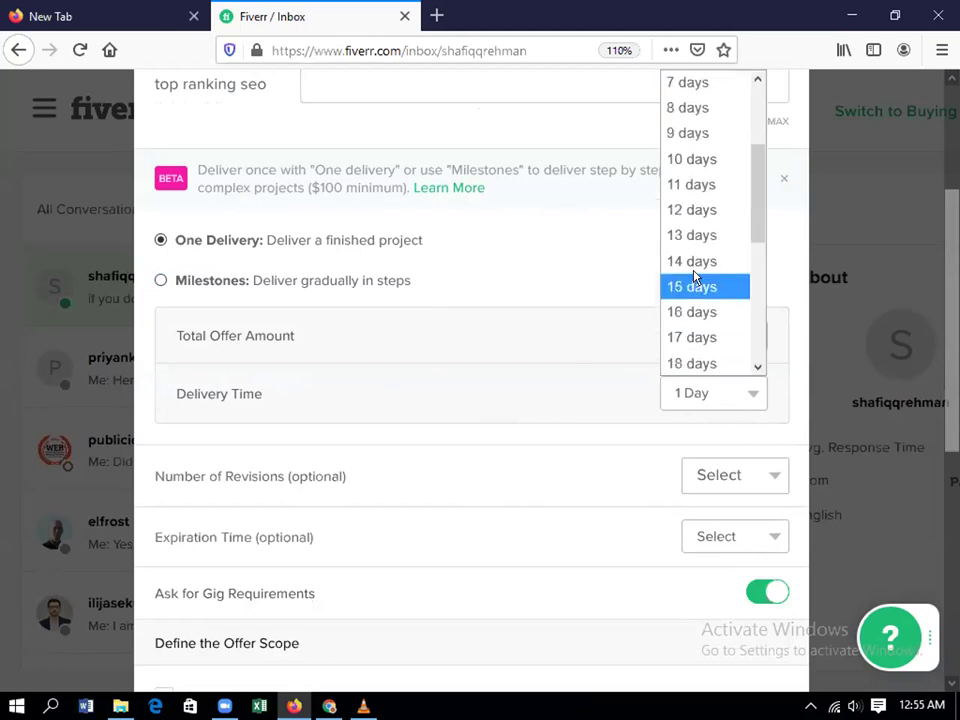
left_click(701, 286)
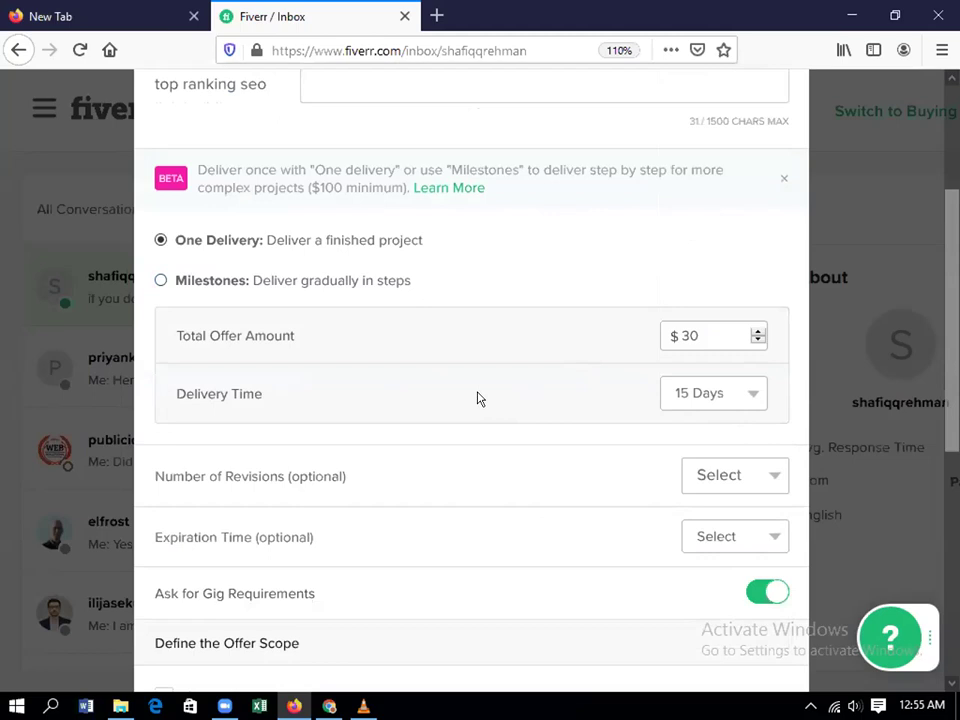
Submit the custom offer to the buyer without selecting any offer scope items
scroll(480, 399, "down", 2)
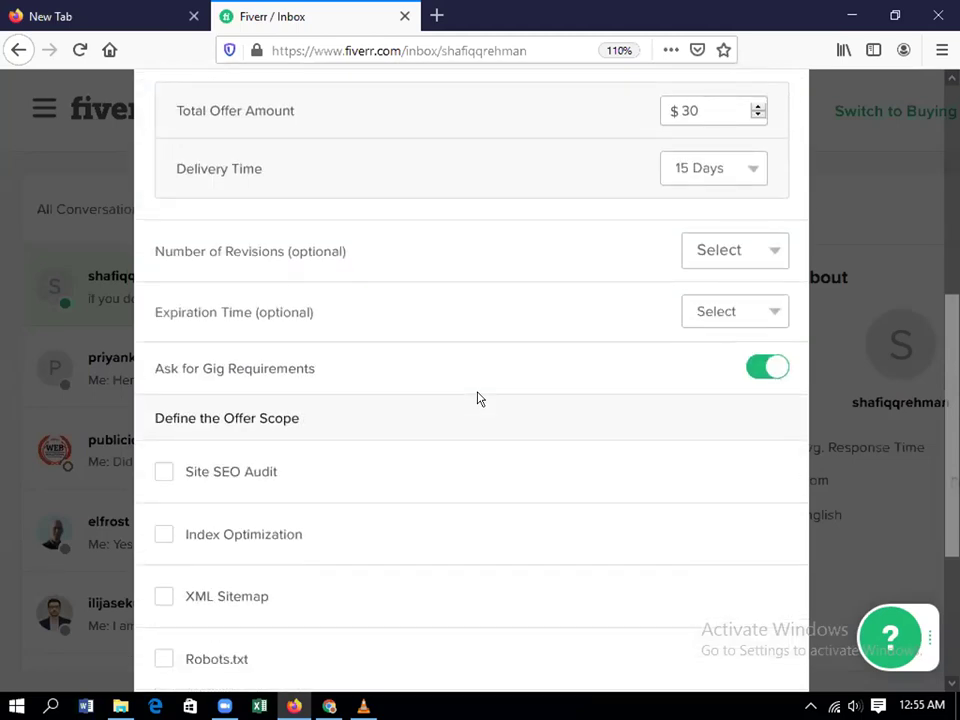
scroll(478, 399, "down", 3)
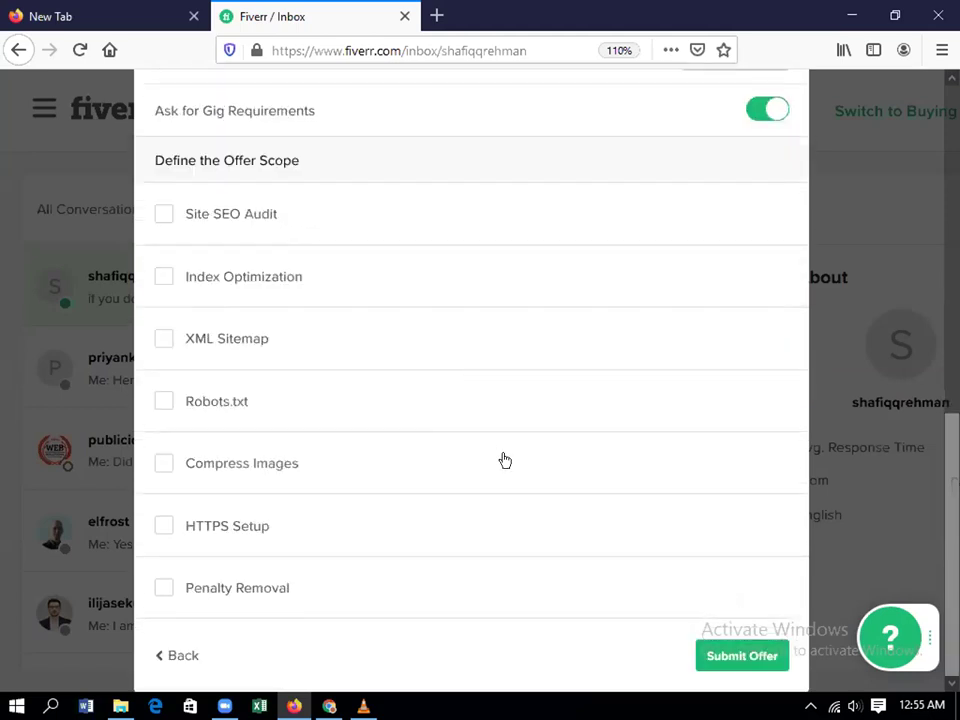
left_click(740, 656)
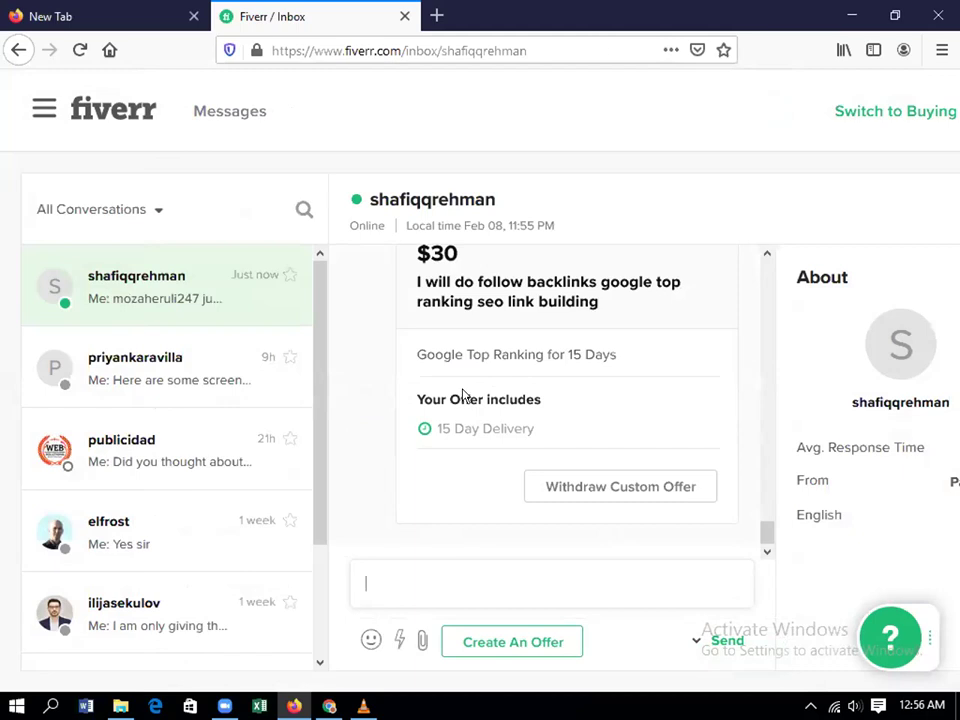
Reload the conversation and view the sent custom offer at 90% page zoom
key("ctrl+minus")
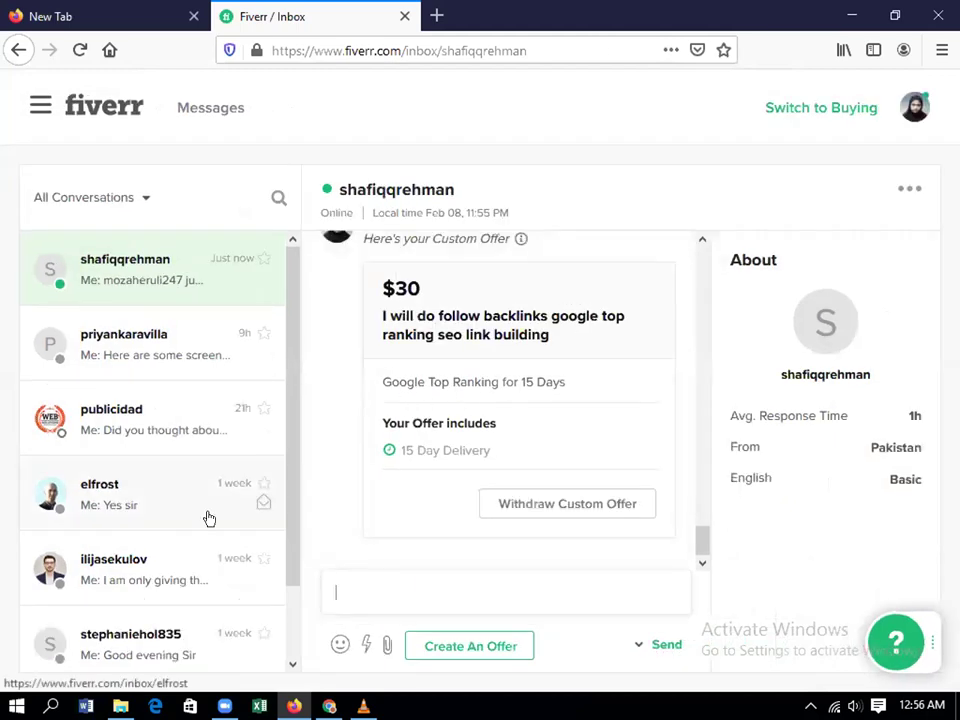
scroll(208, 518, "down", 2)
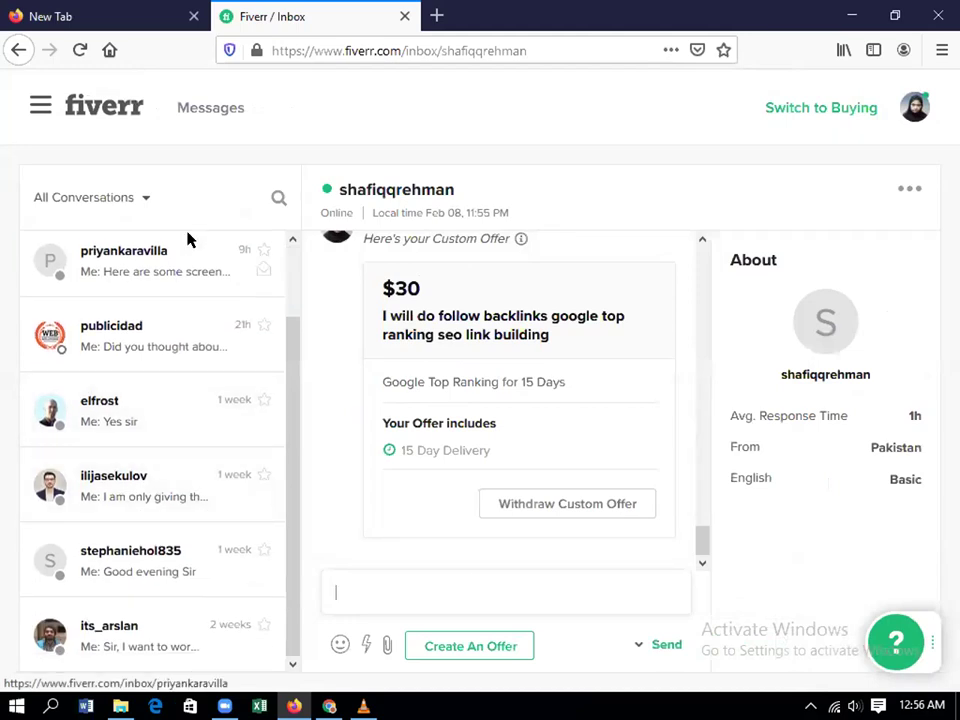
left_click(72, 53)
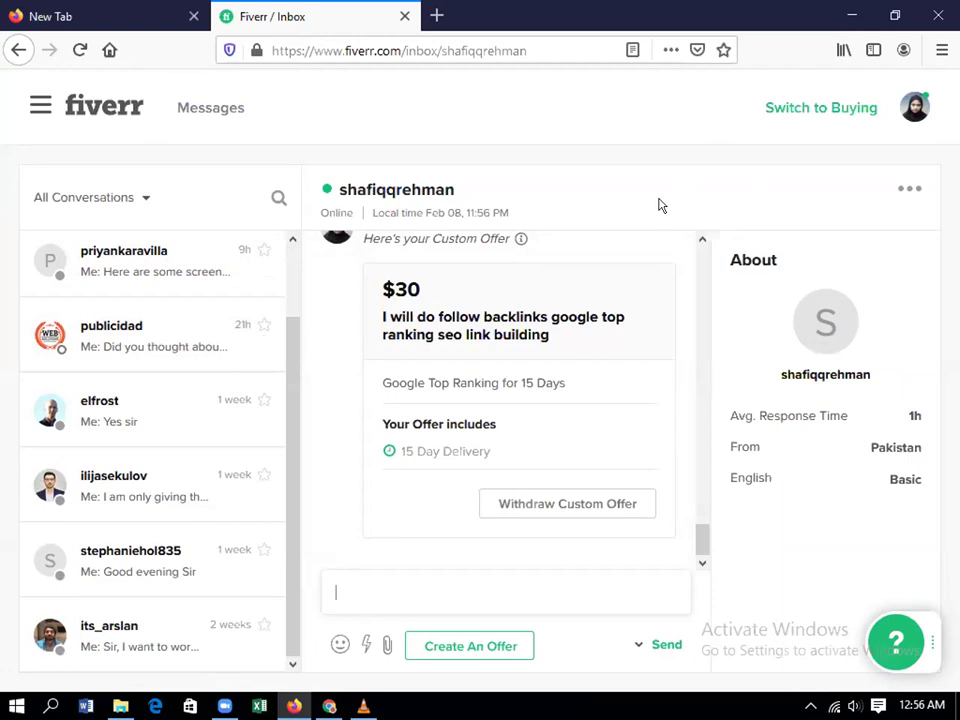
key("ctrl+minus")
key("ctrl+minus")
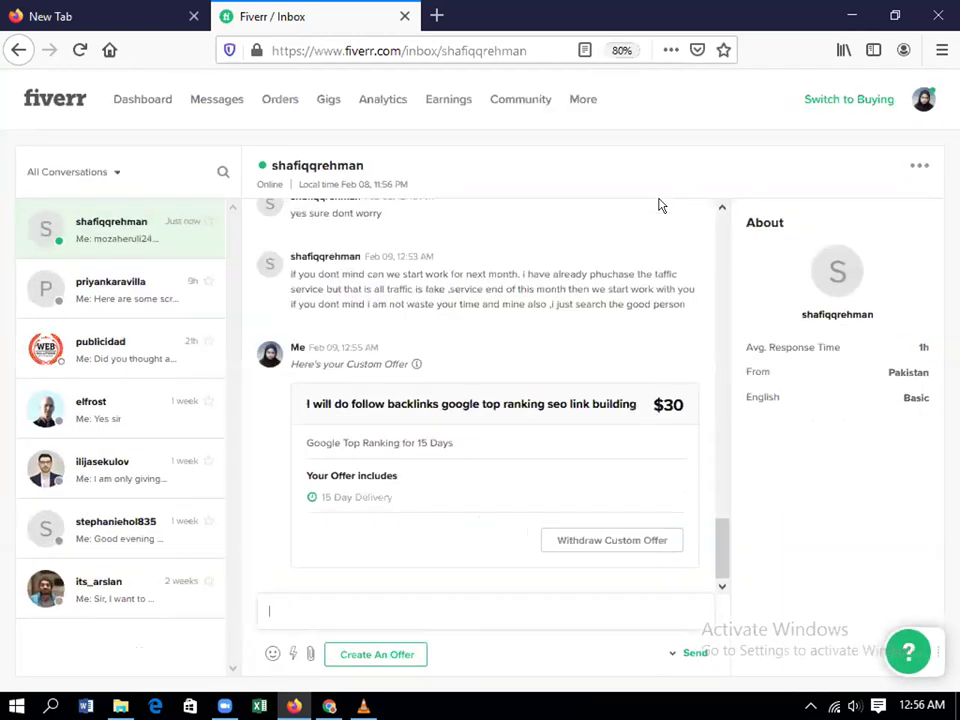
key("ctrl+plus")
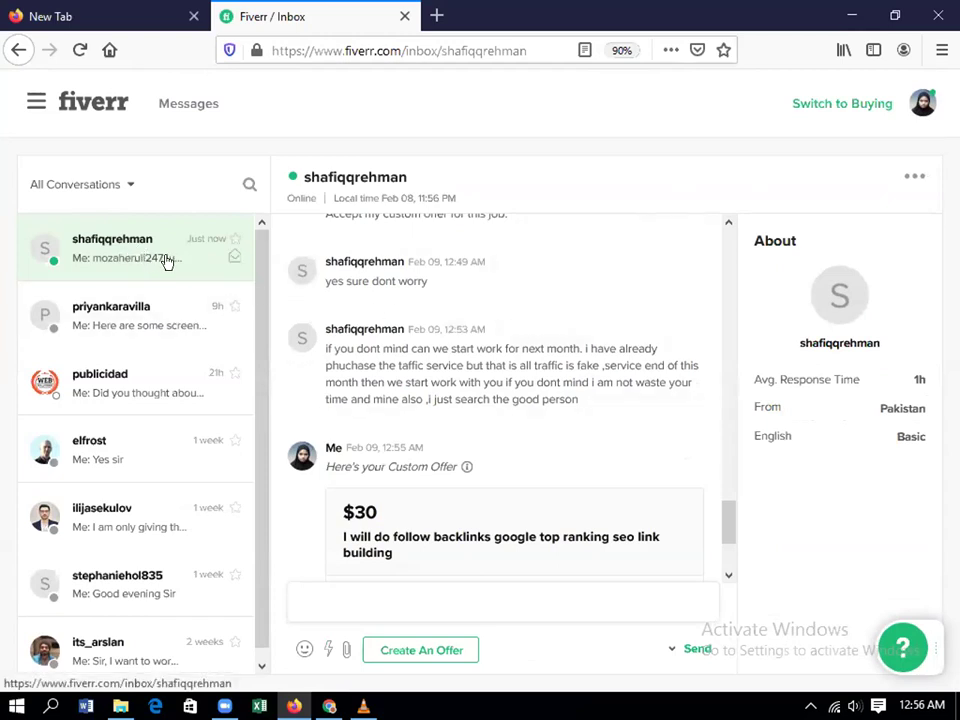
scroll(602, 324, "down", 3)
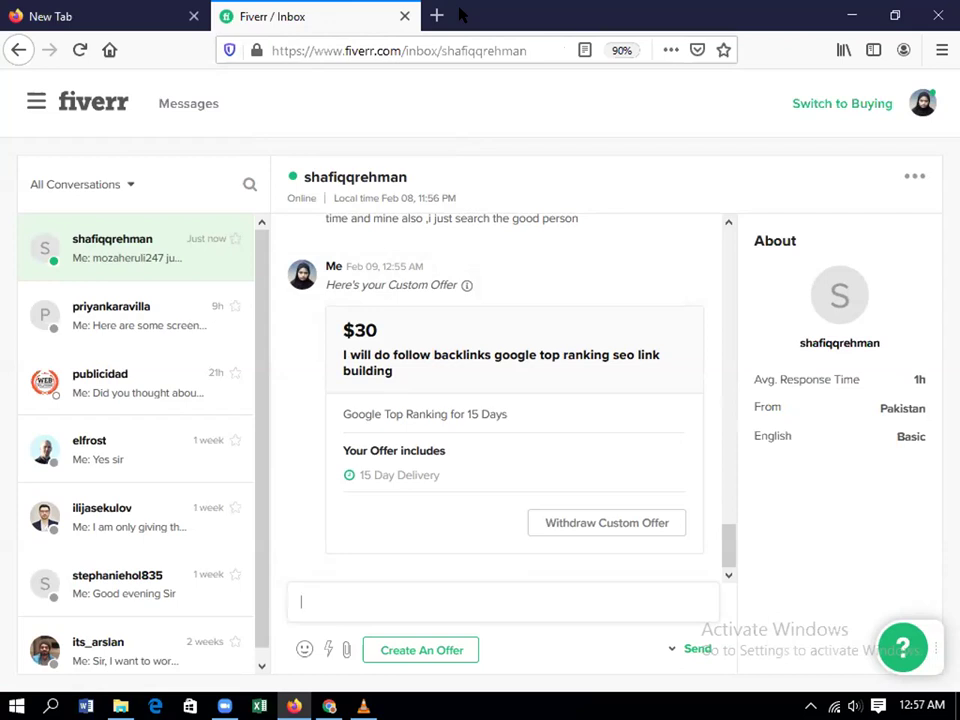
Review the earlier messages exchanged with the buyer and the custom offer that follows them
scroll(439, 319, "up", 3)
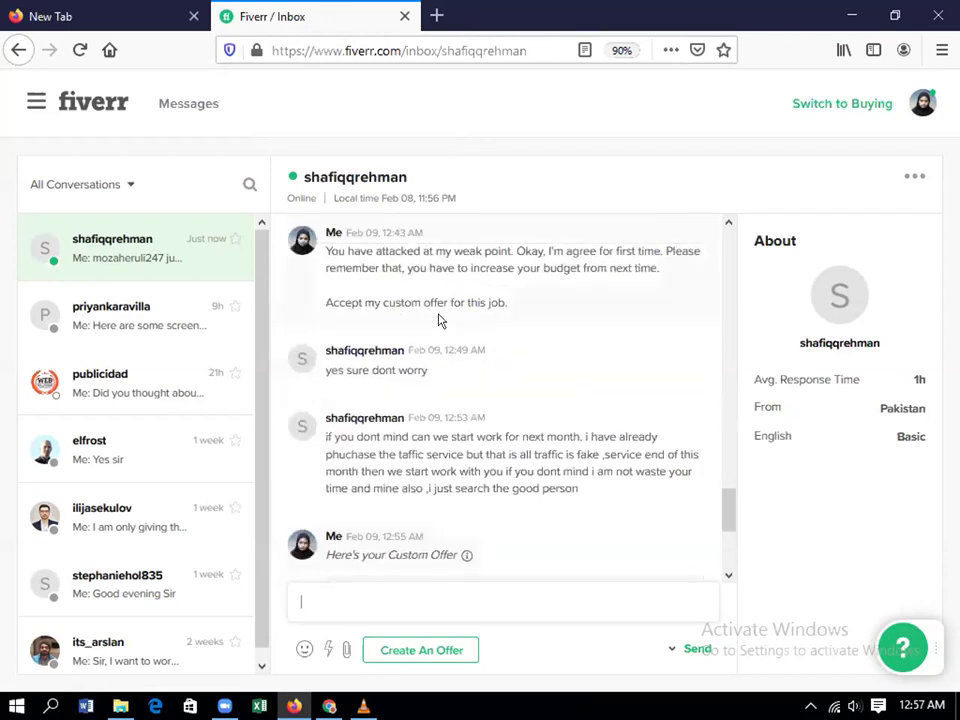
scroll(439, 319, "up", 10)
scroll(441, 318, "down", 15)
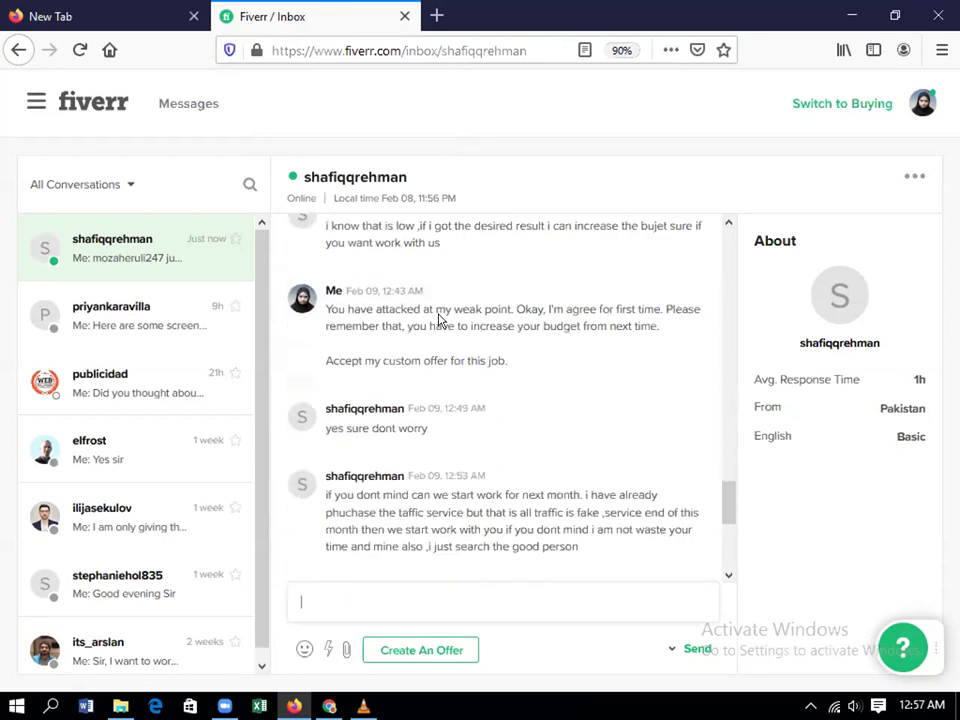
scroll(439, 319, "down", 3)
left_click(505, 617)
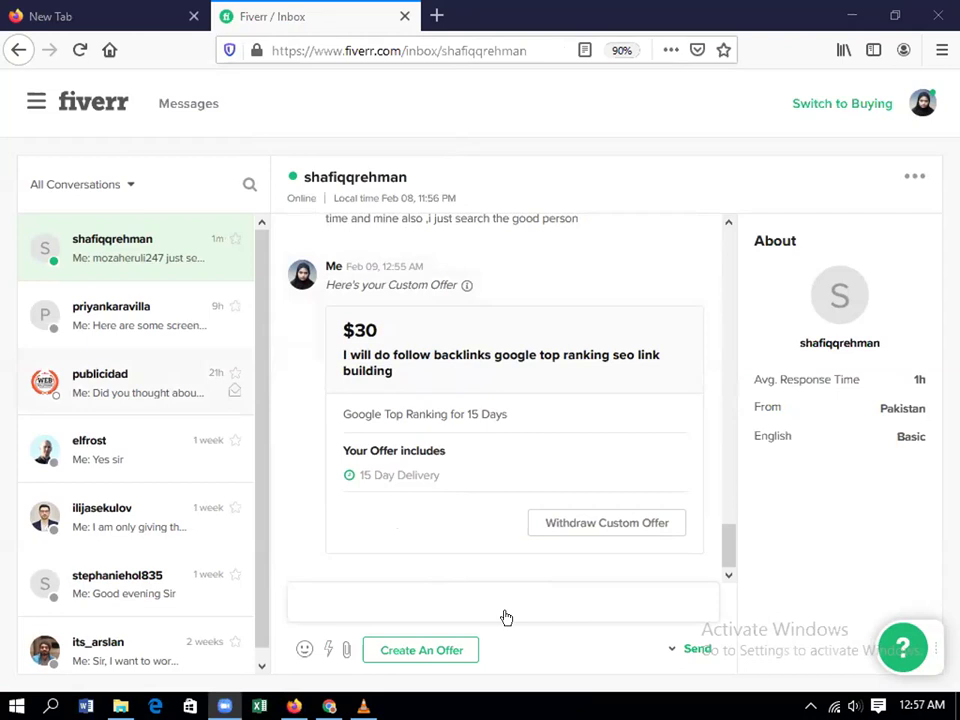
scroll(358, 406, "up", 5)
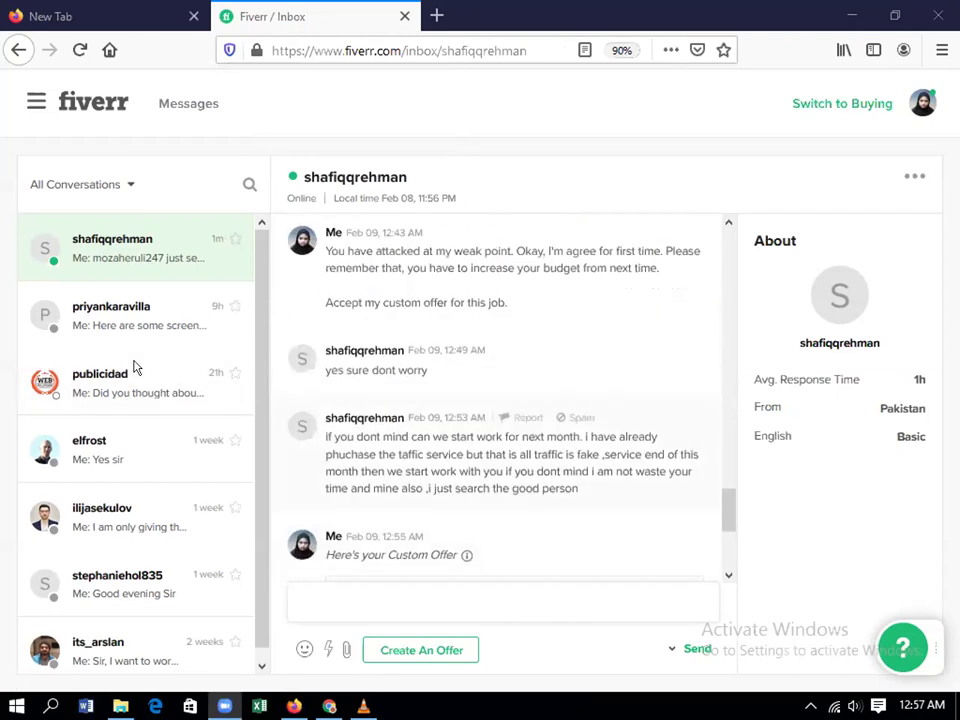
scroll(358, 406, "down", 3)
scroll(358, 406, "down", 3)
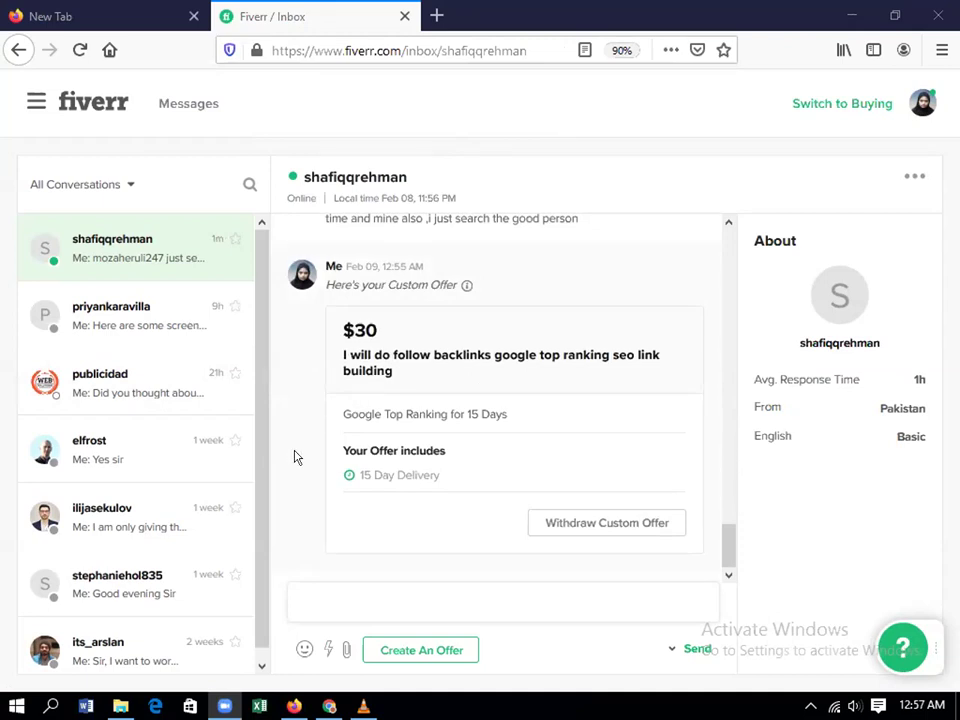
Recheck the budget discussion that precedes the $30 custom offer in the conversation, and reload the inbox page
scroll(295, 457, "up", 2)
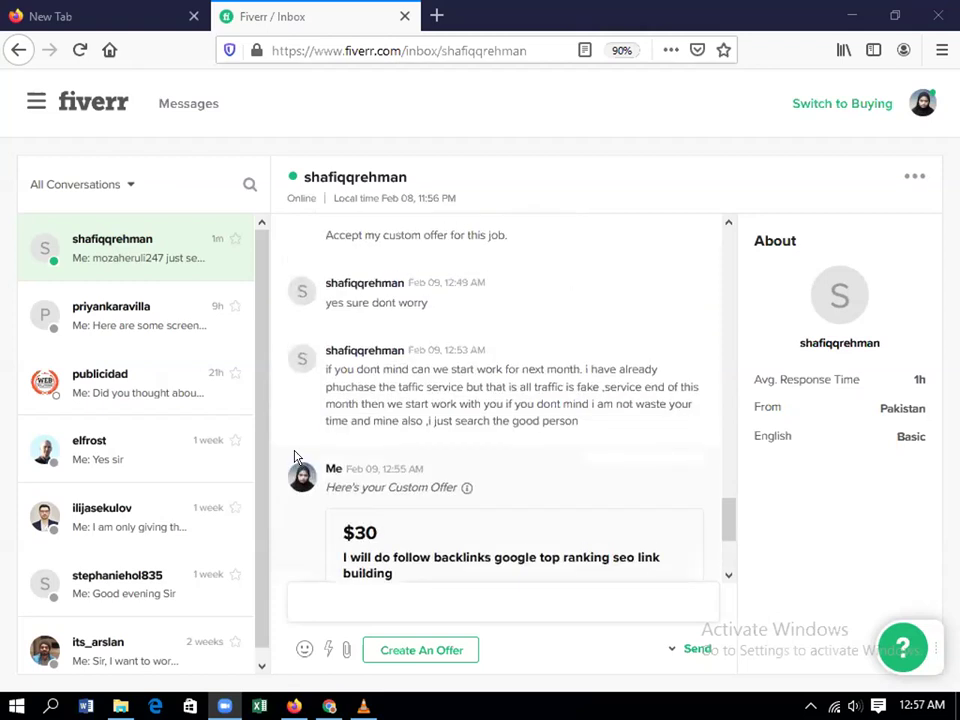
scroll(295, 457, "up", 4)
scroll(295, 457, "up", 3)
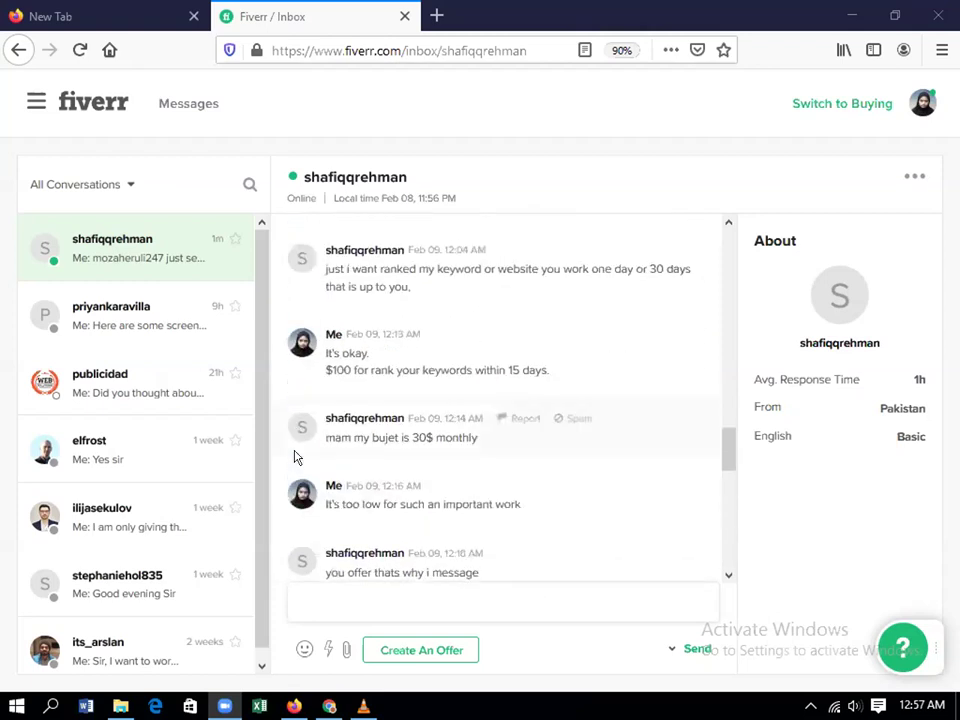
scroll(295, 457, "down", 3)
scroll(295, 457, "down", 5)
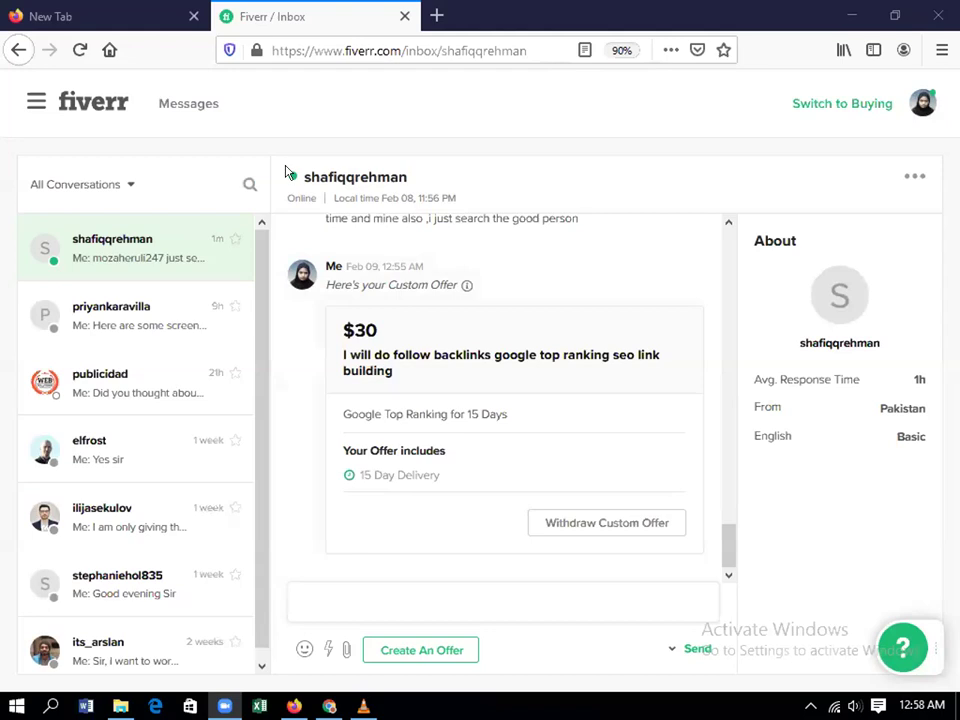
left_click(78, 50)
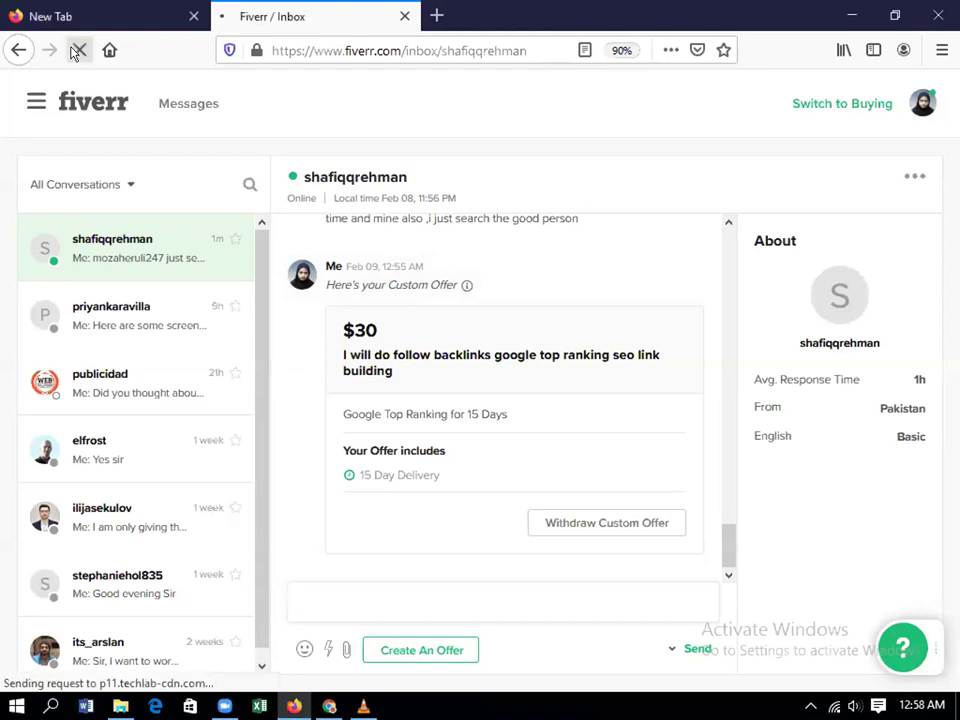
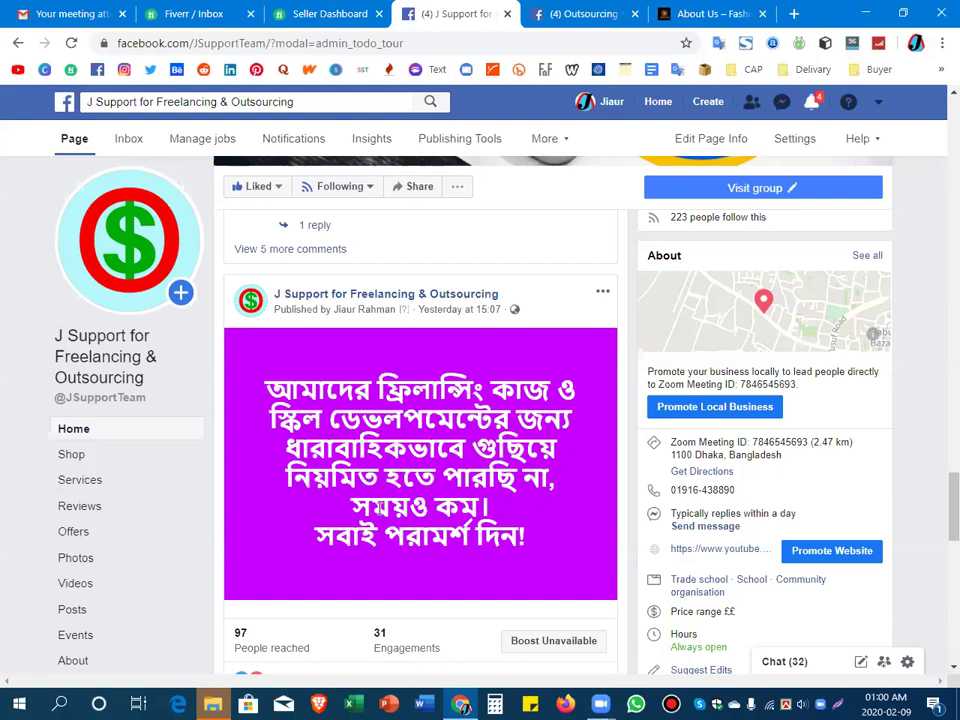
scroll(381, 510, "down", 5)
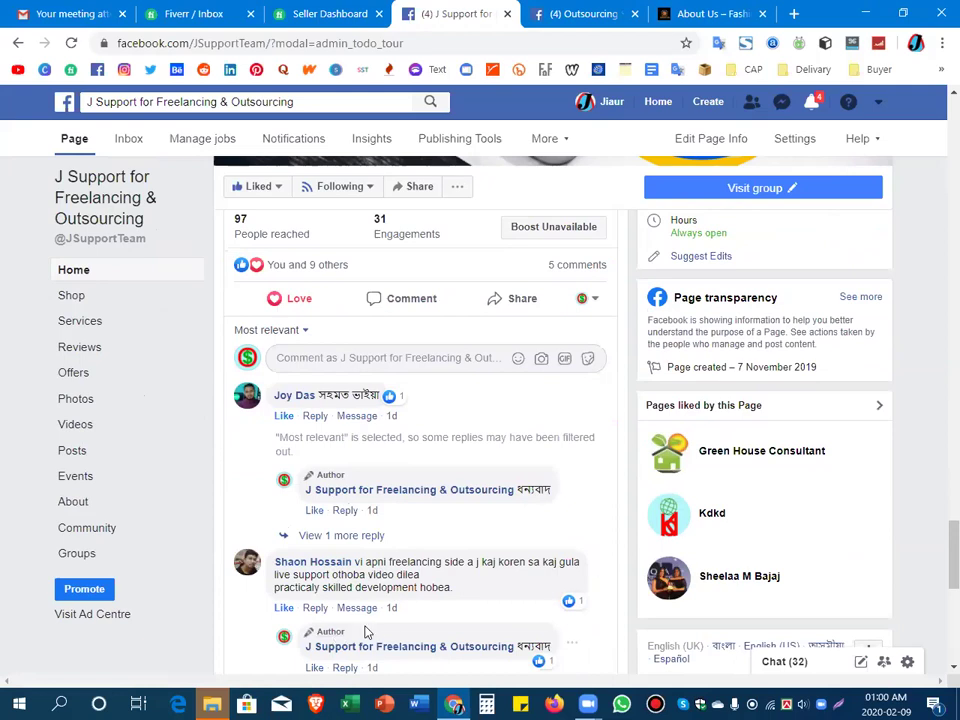
scroll(383, 622, "down", 1)
scroll(386, 620, "up", 6)
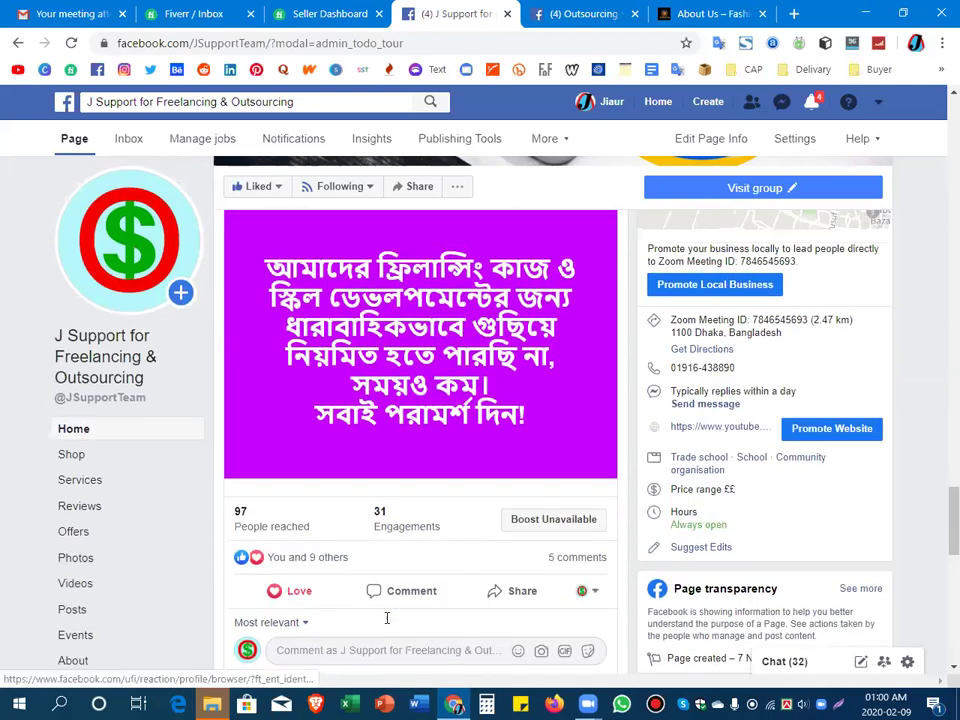
Switch to the Fiverr seller account, check its priority orders, and open the Earnings overview
left_click(210, 18)
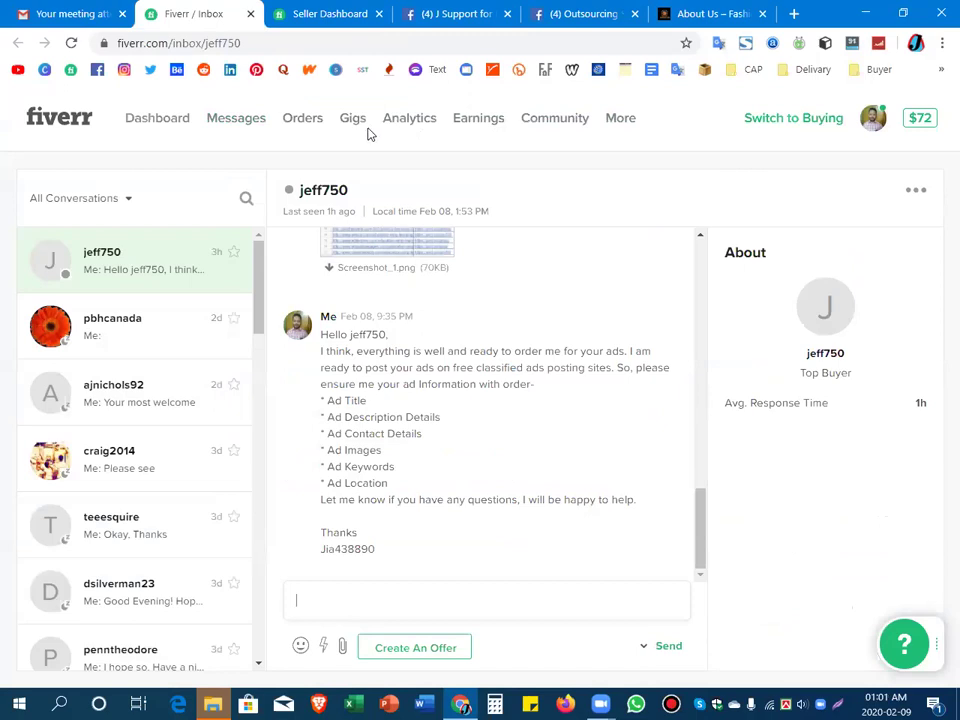
left_click(303, 118)
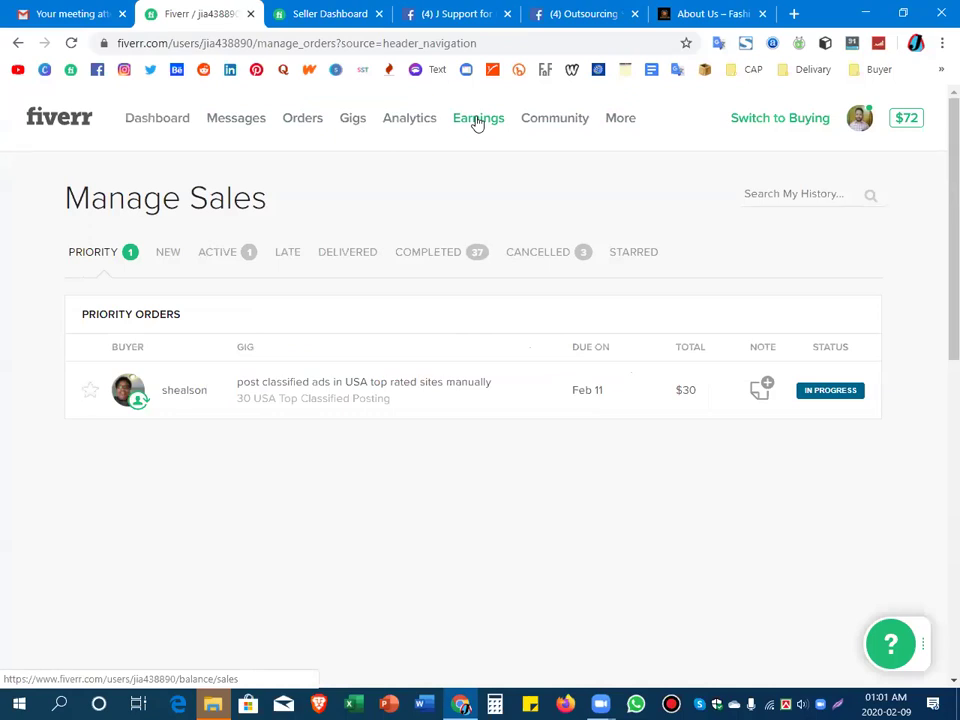
left_click(478, 119)
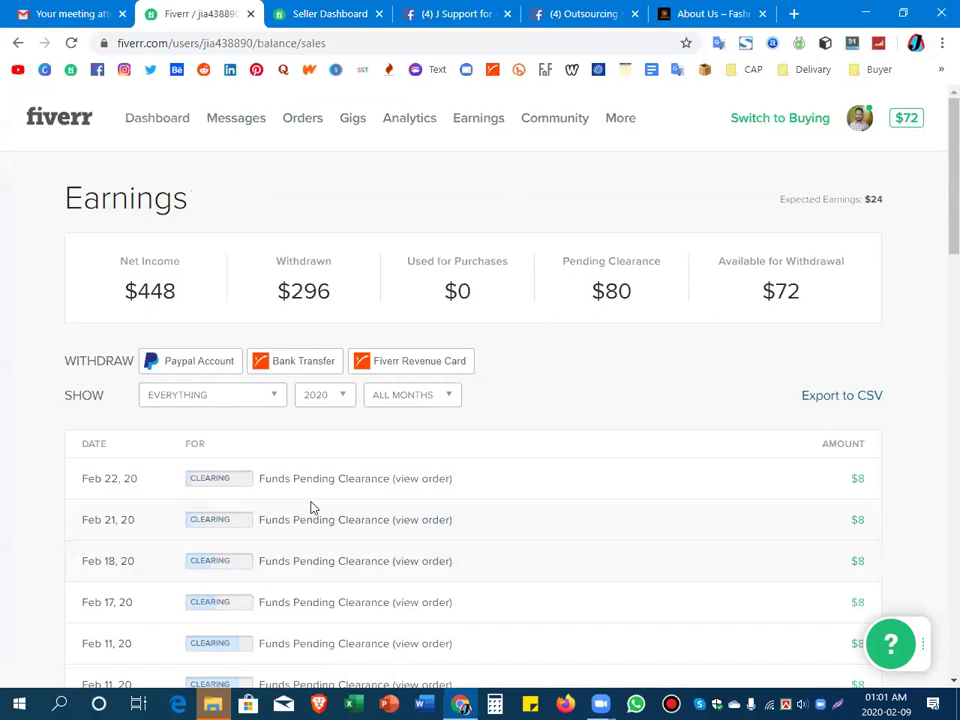
scroll(313, 508, "down", 3)
scroll(313, 508, "up", 3)
Withdraw the available $72 by Bank Transfer, dismiss the confirmation, and reload the Earnings page
left_click(302, 364)
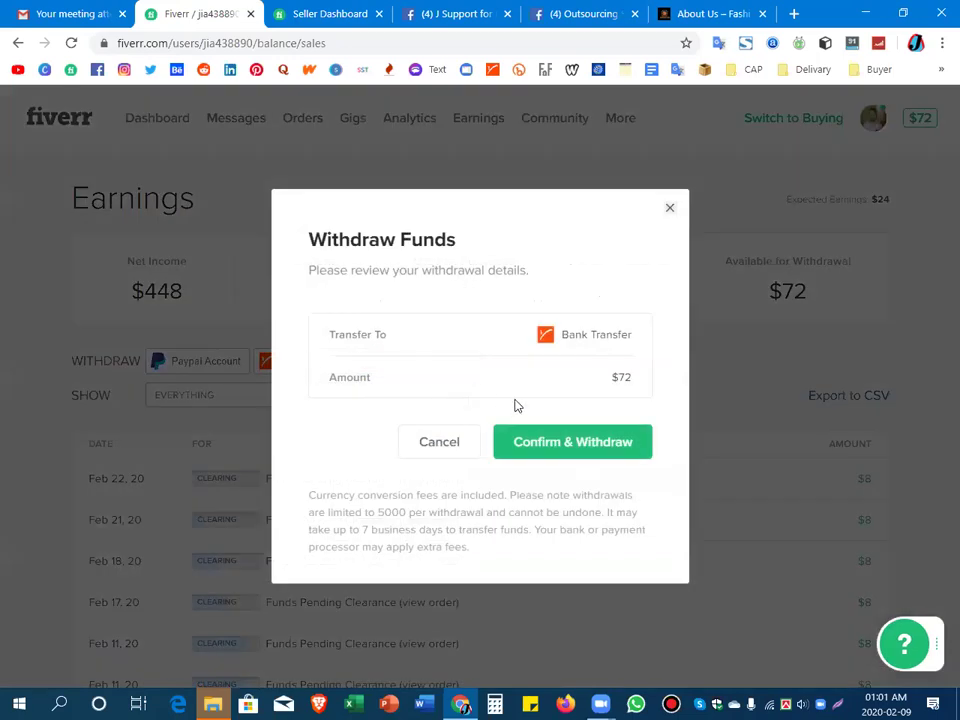
left_click(539, 449)
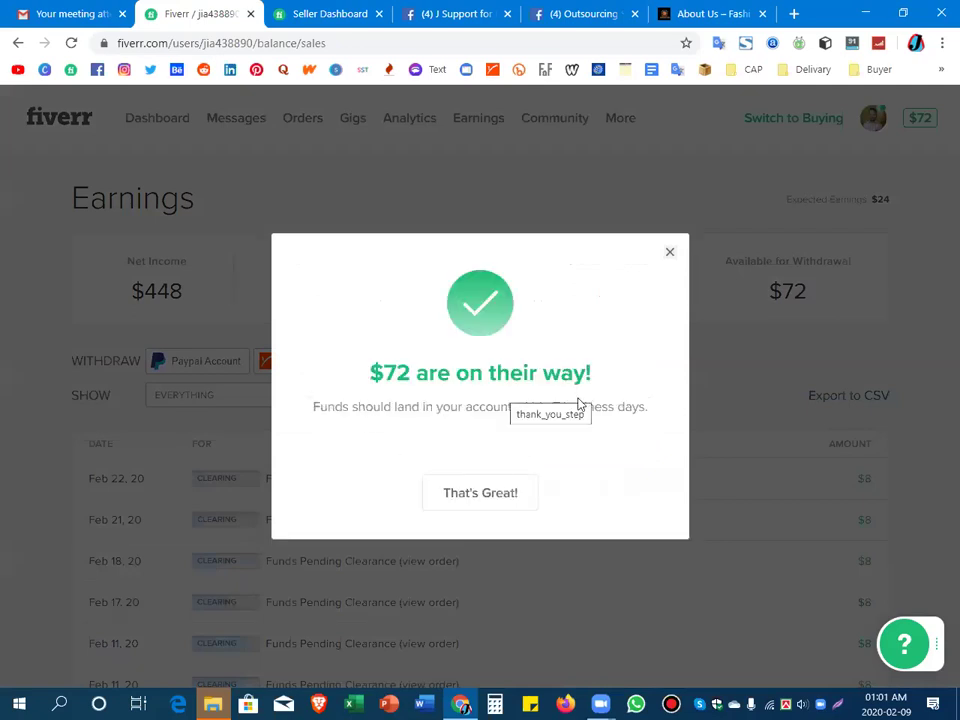
left_click(477, 496)
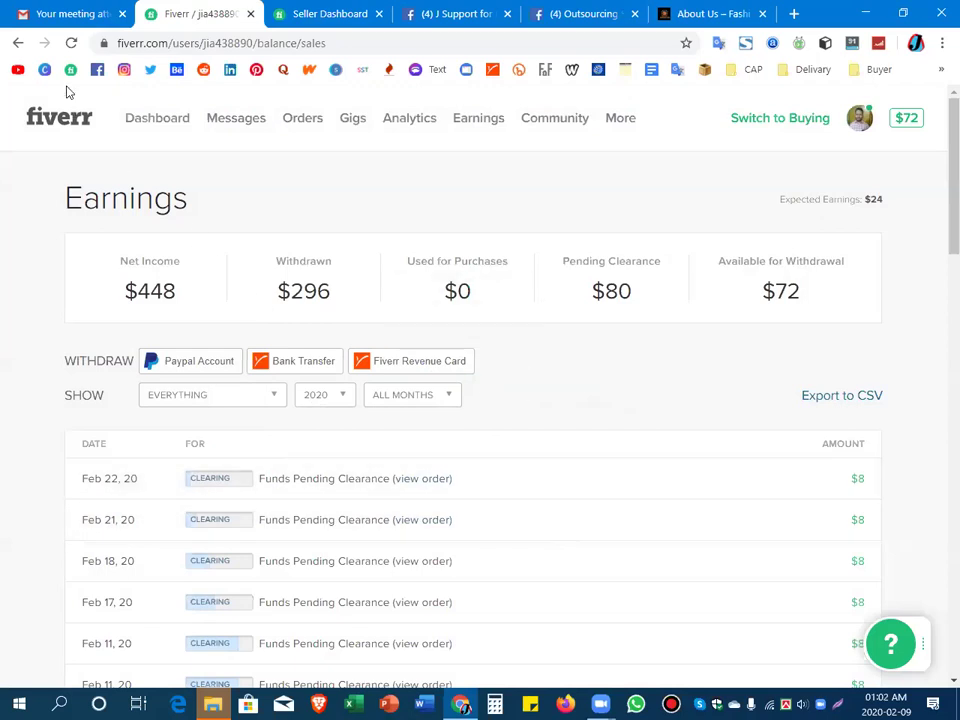
left_click(71, 43)
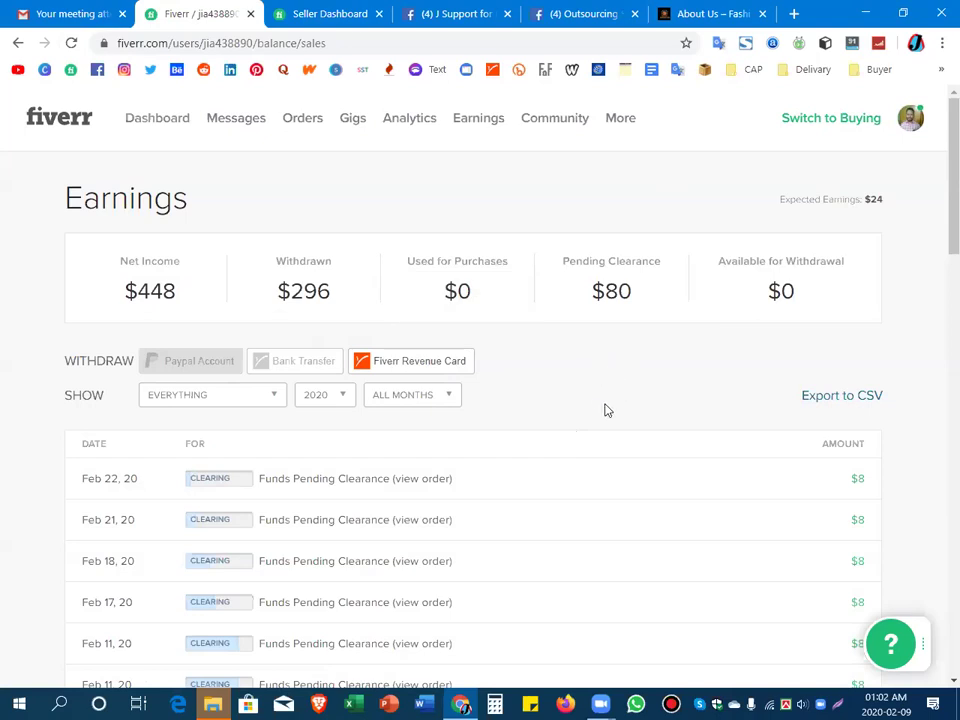
Open the bookmarked Payoneer site in a new browser tab and sign in with the prefilled credentials
left_click(795, 14)
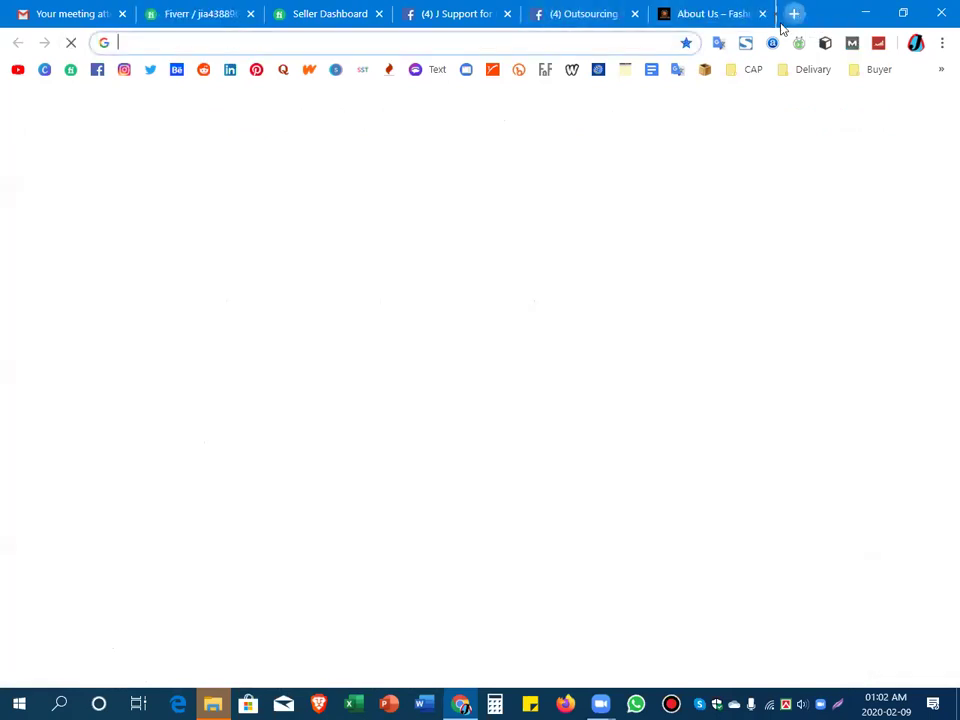
left_click(492, 70)
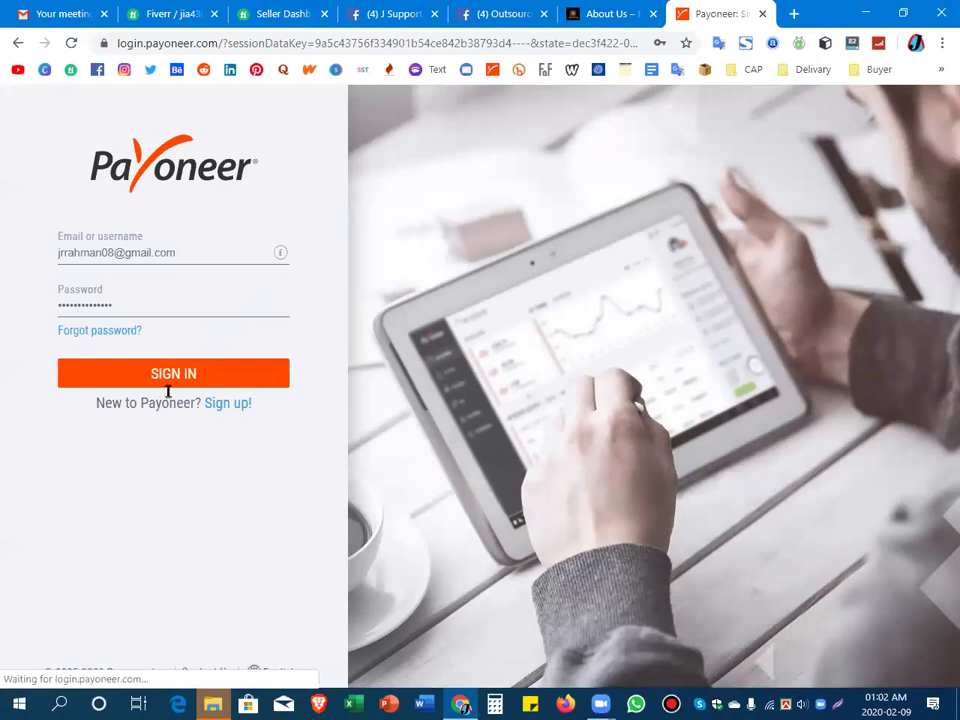
left_click(167, 372)
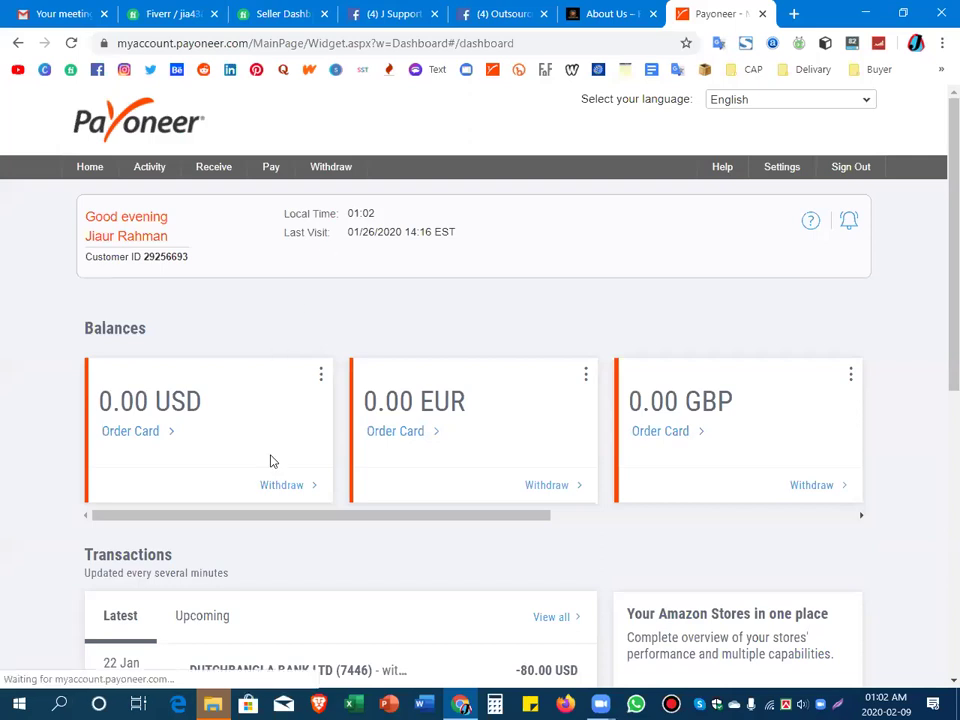
Examine the currency balances and the latest transactions on the Payoneer dashboard
mouse_move(160, 174)
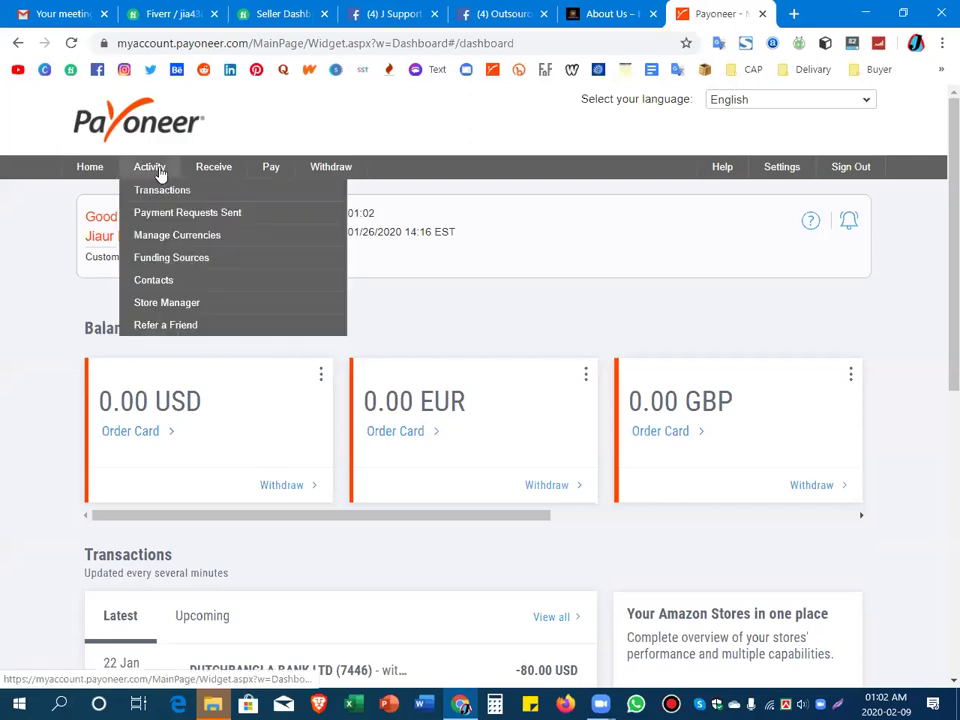
scroll(257, 517, "down", 2)
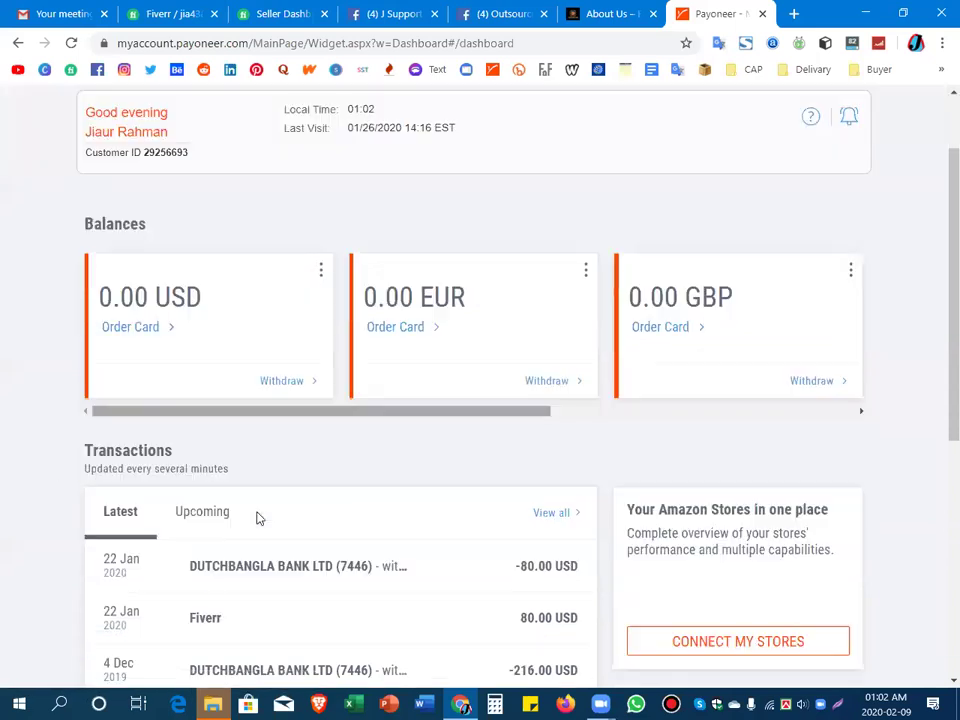
scroll(257, 517, "down", 2)
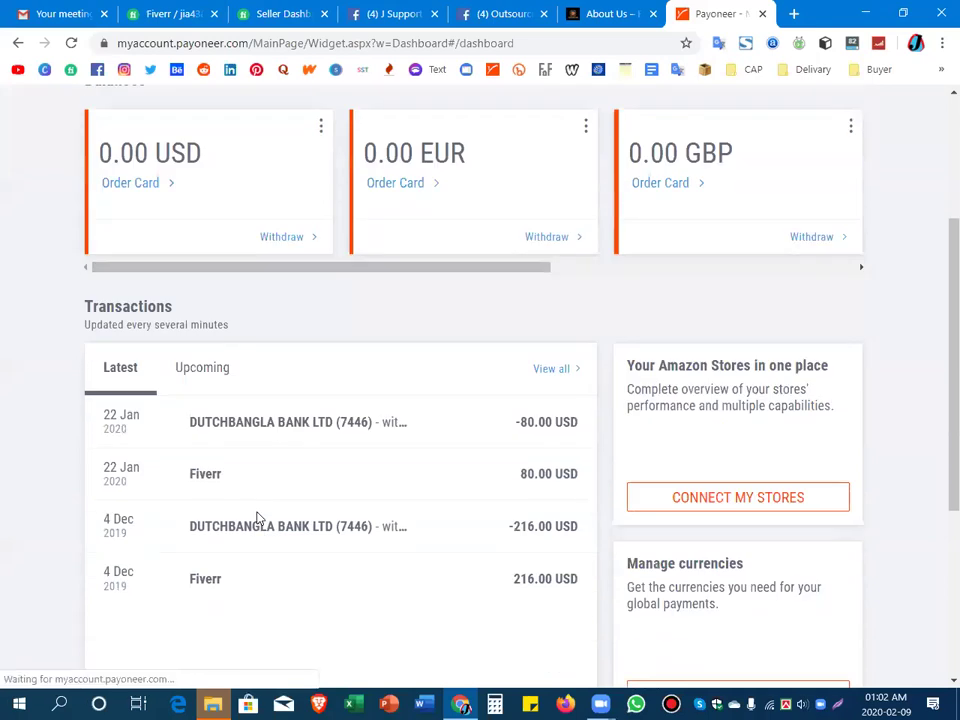
scroll(257, 517, "down", 3)
scroll(258, 525, "up", 6)
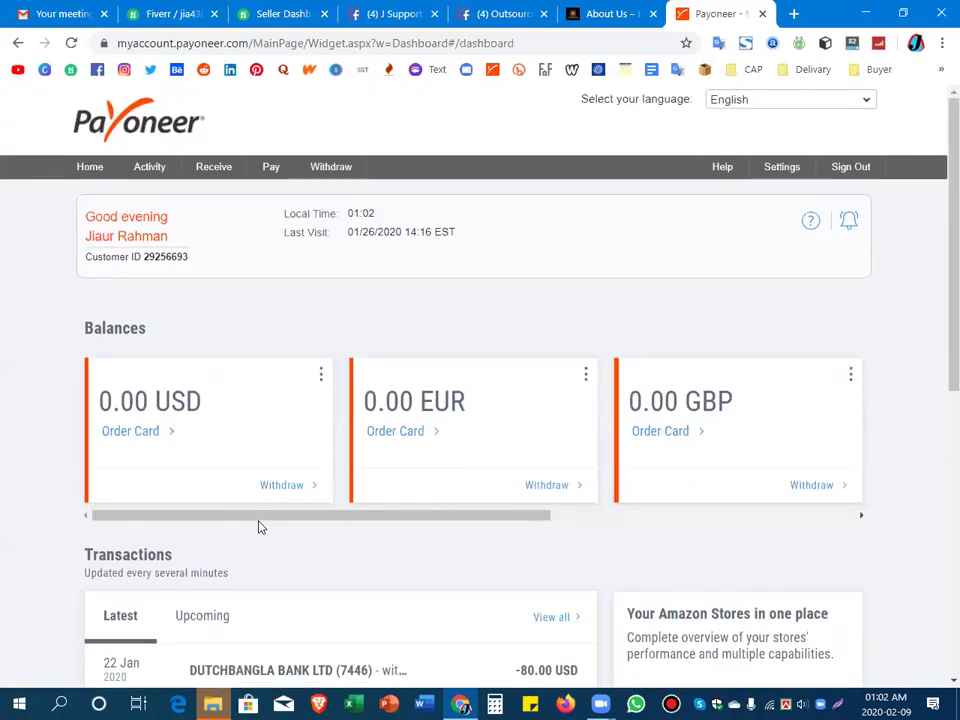
Open the full Payoneer transactions list and examine the Fiverr payments and bank withdrawals
left_click(162, 191)
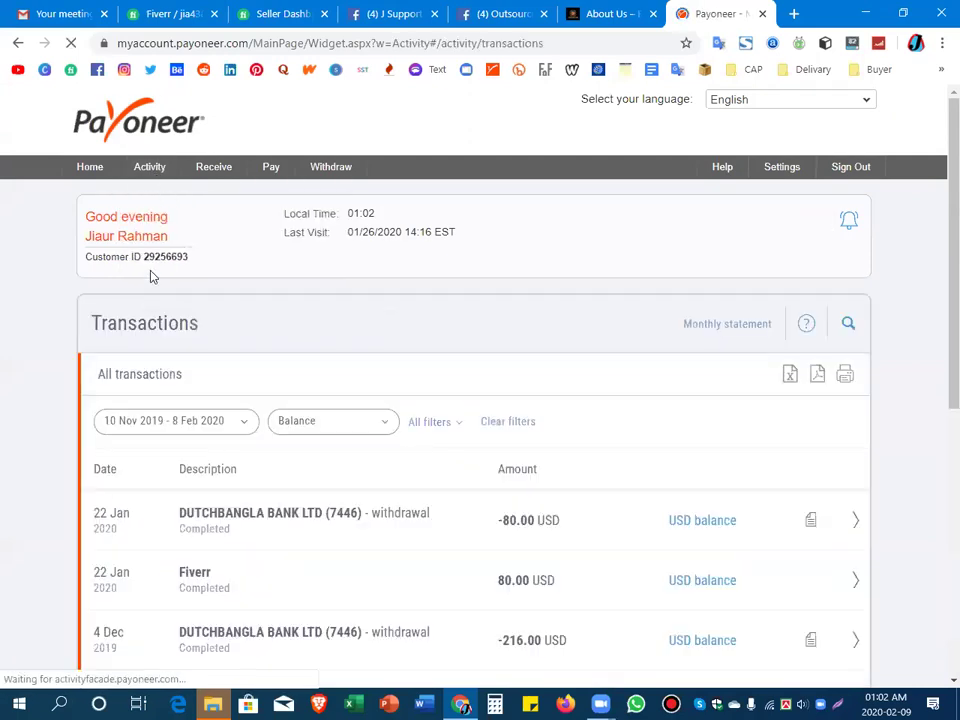
scroll(386, 514, "down", 3)
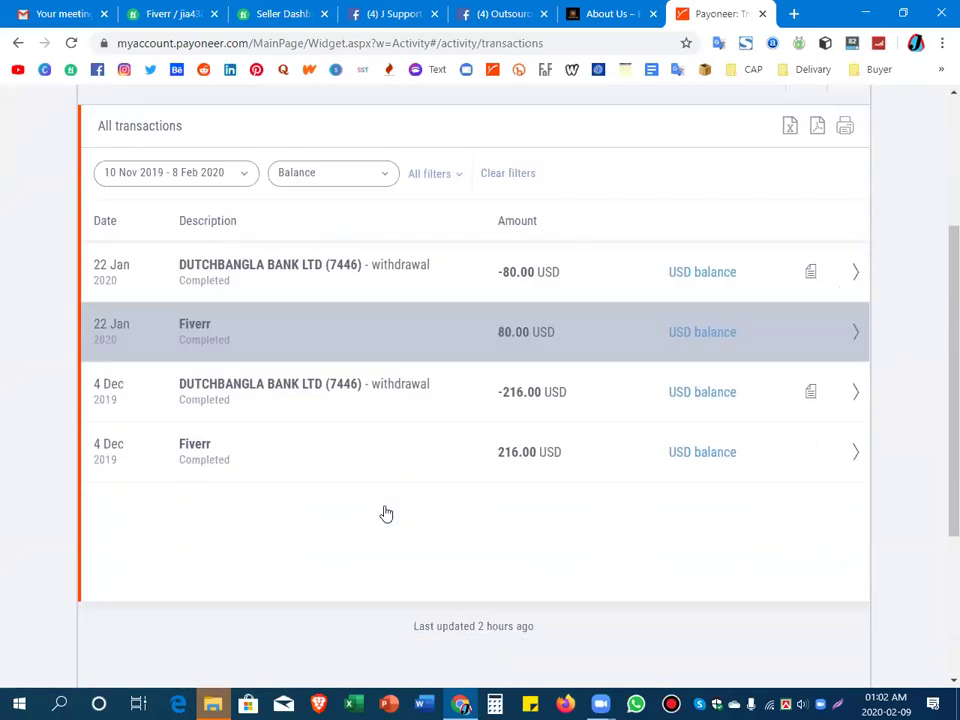
scroll(386, 513, "down", 1)
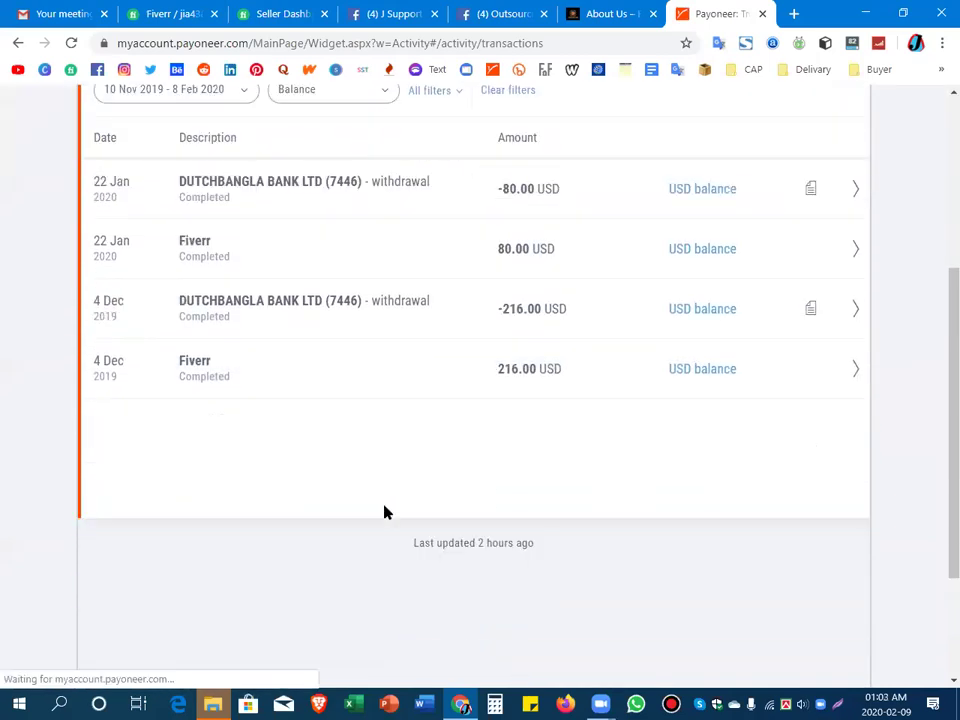
scroll(386, 513, "up", 1)
scroll(386, 513, "up", 3)
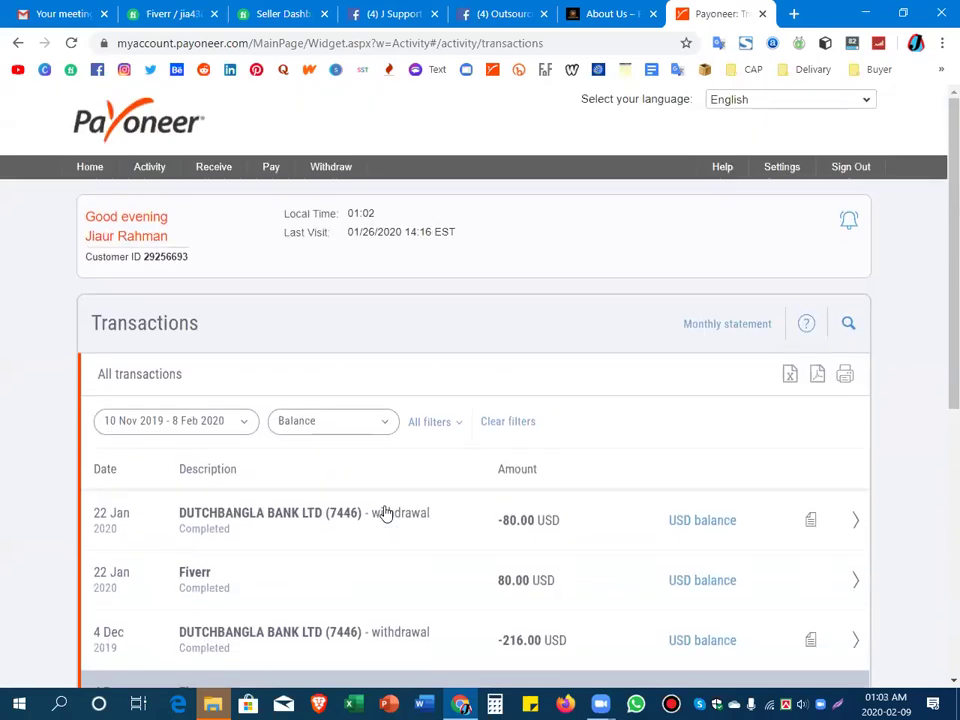
left_click(386, 514)
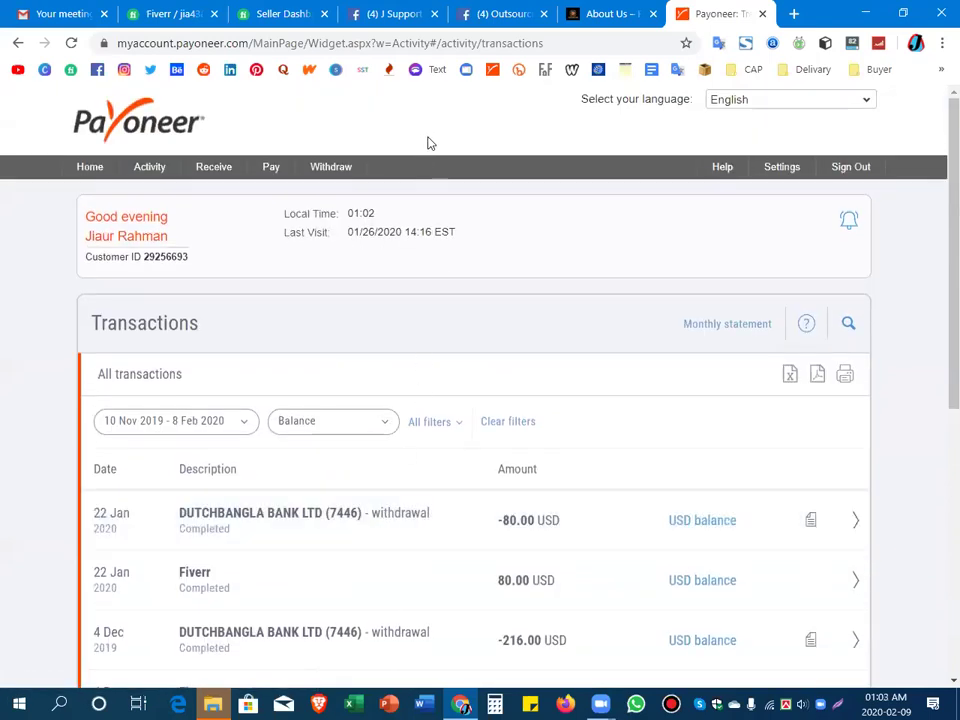
Close the Fashion Ens About Us page and check the Facebook notifications from the Outsourcing Support Team group
left_click(610, 14)
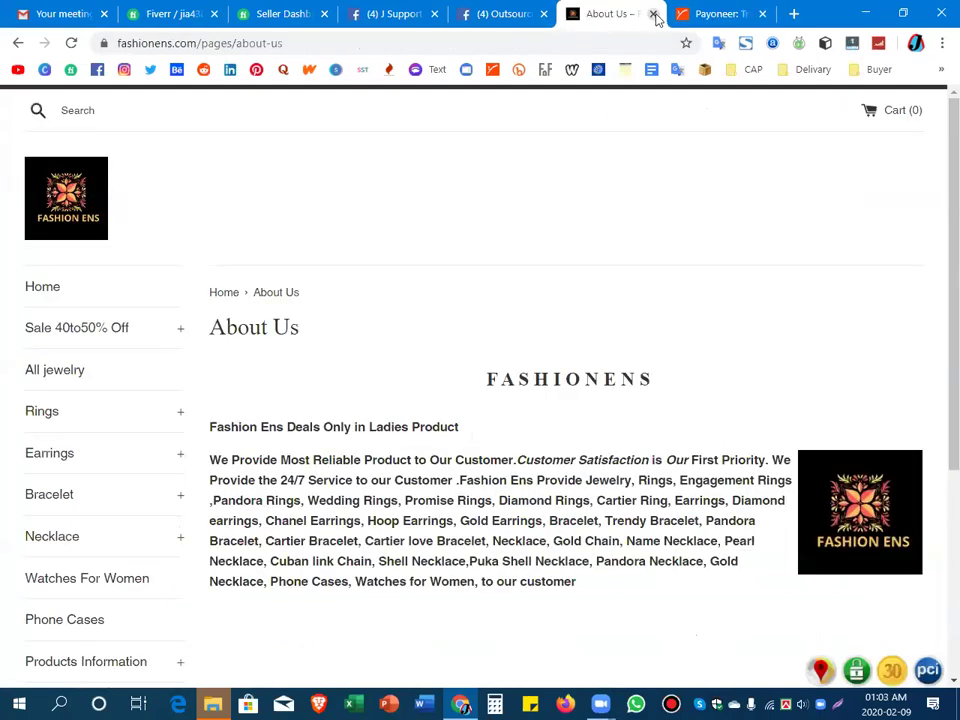
left_click(653, 14)
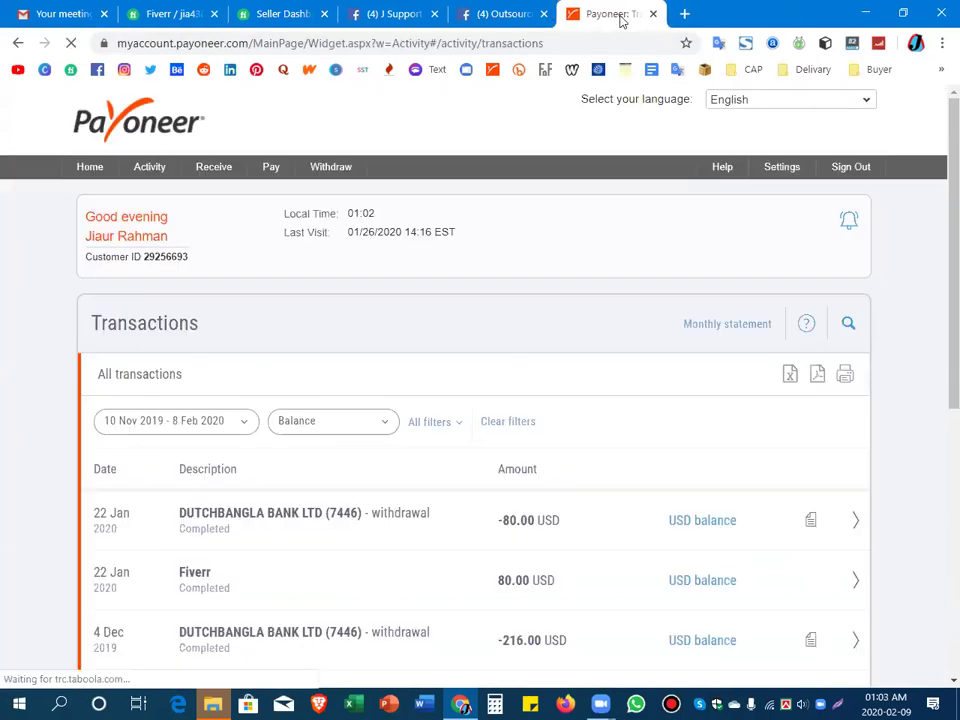
left_click(505, 17)
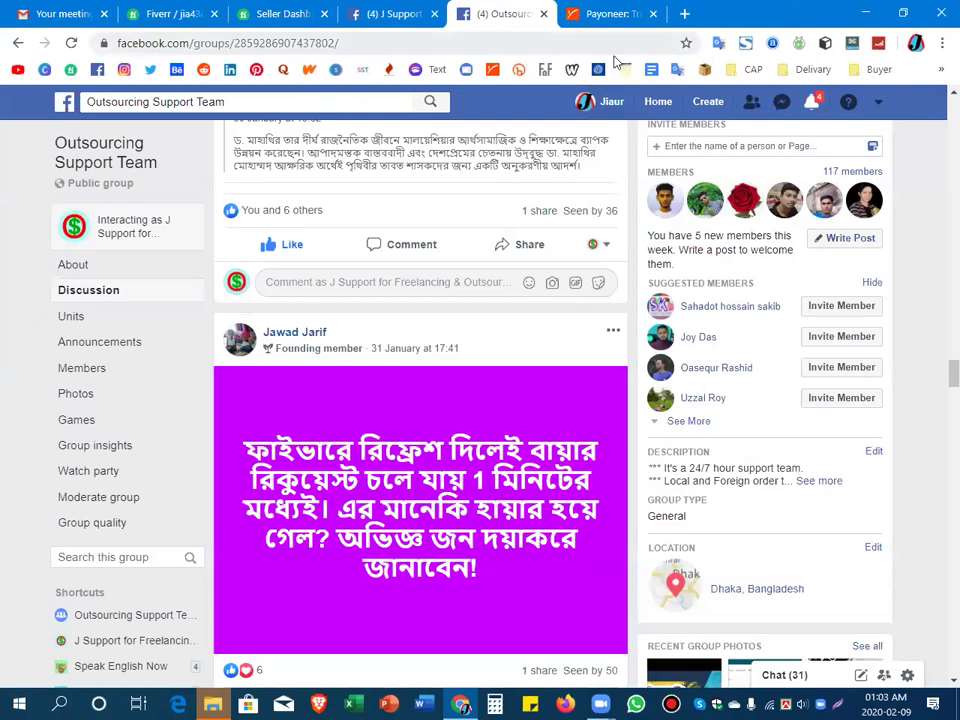
left_click(812, 101)
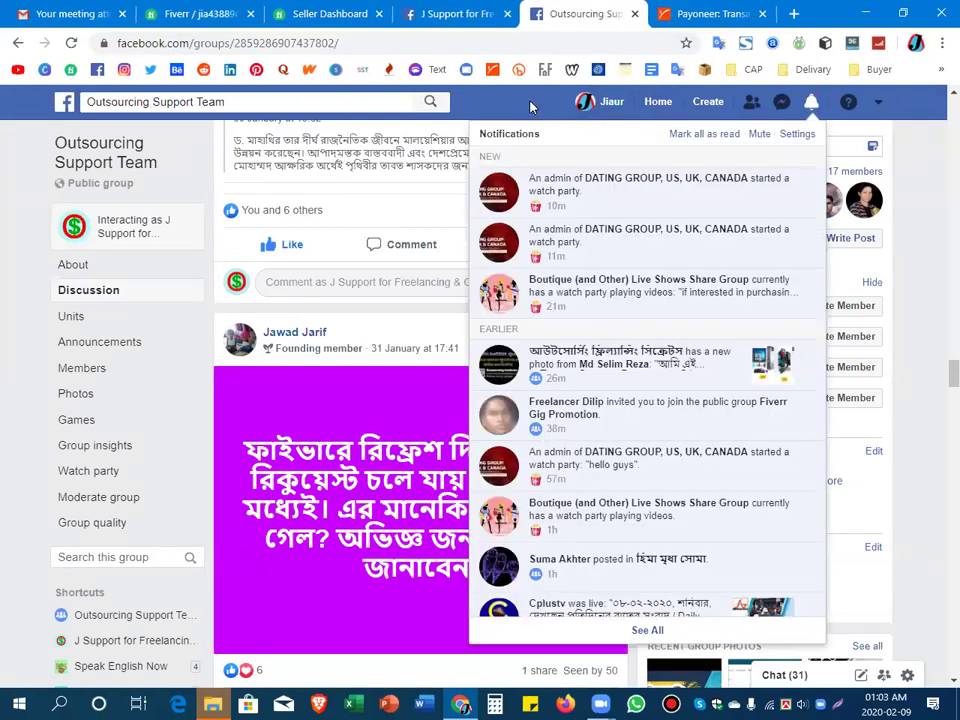
left_click(813, 103)
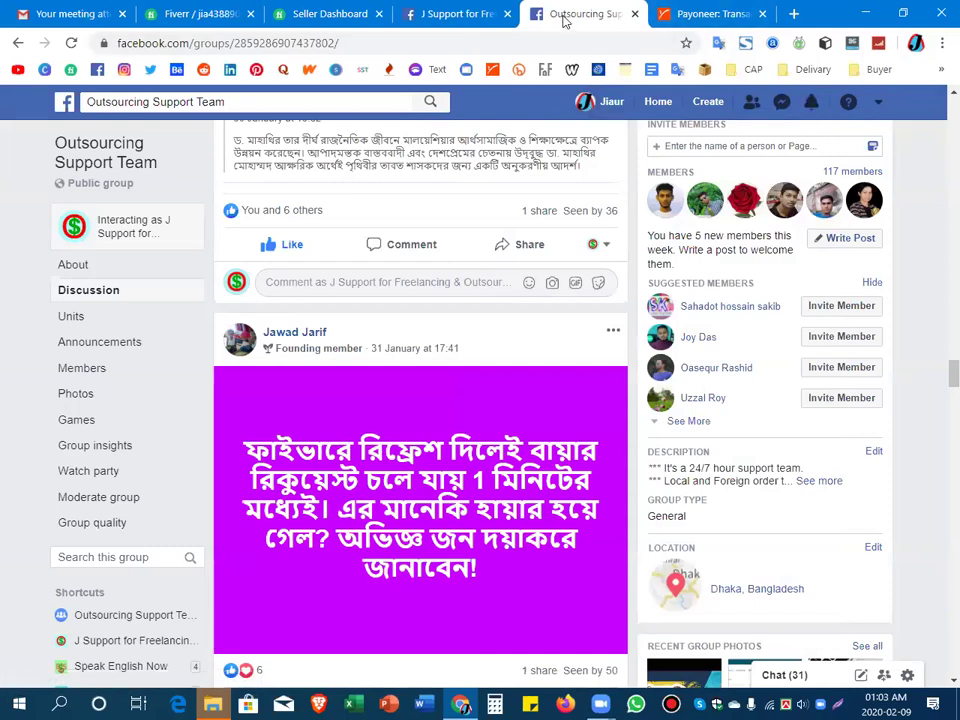
left_click(428, 14)
left_click(686, 18)
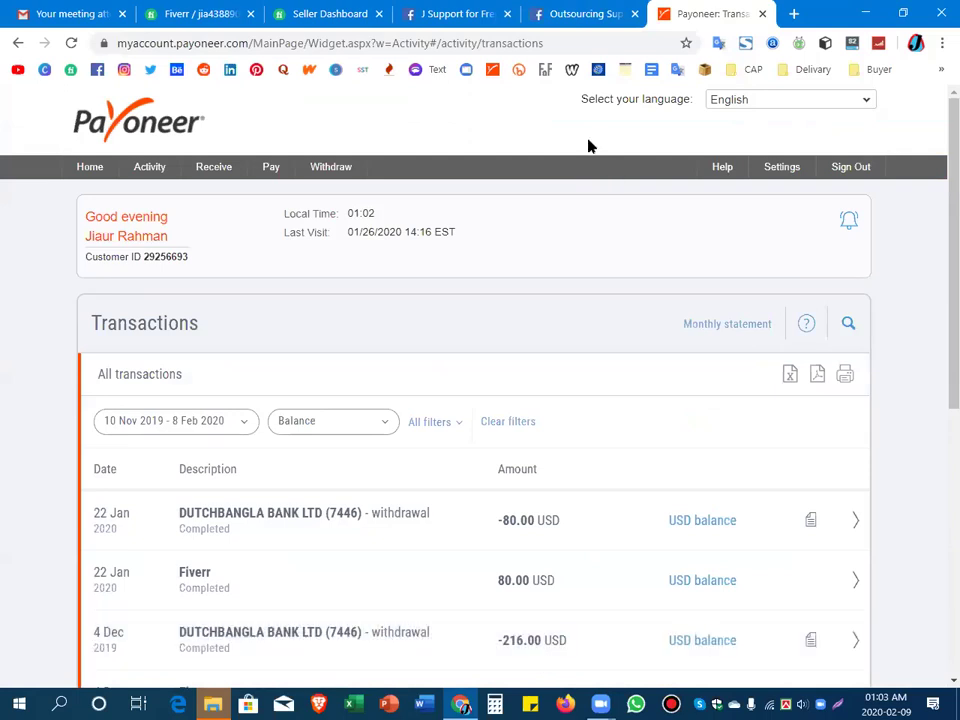
left_click(585, 14)
left_click(714, 14)
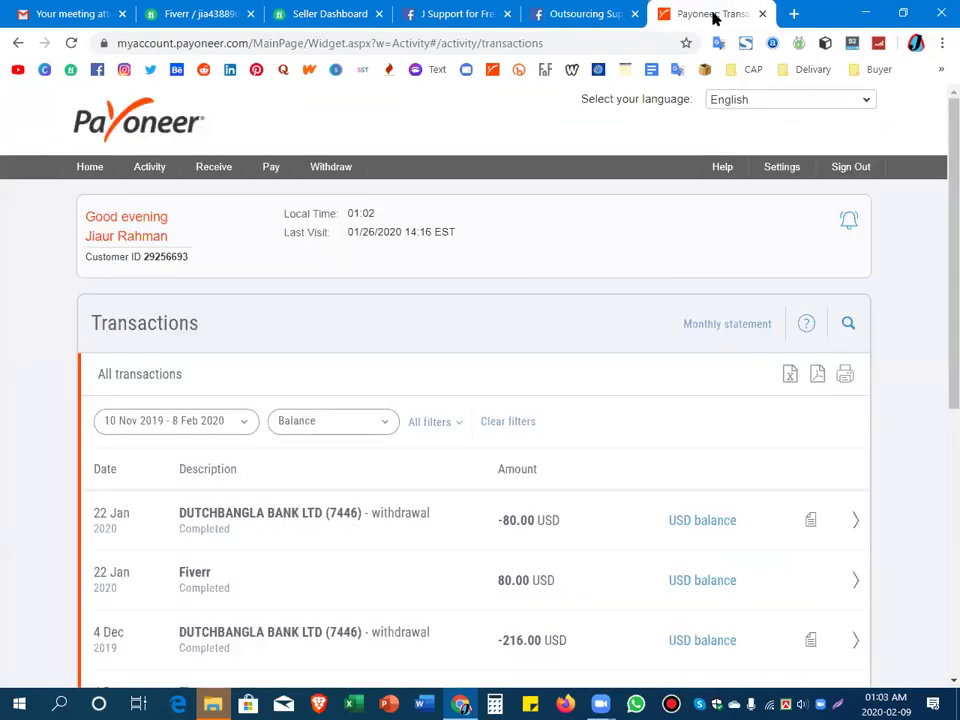
left_click(600, 12)
left_click(452, 15)
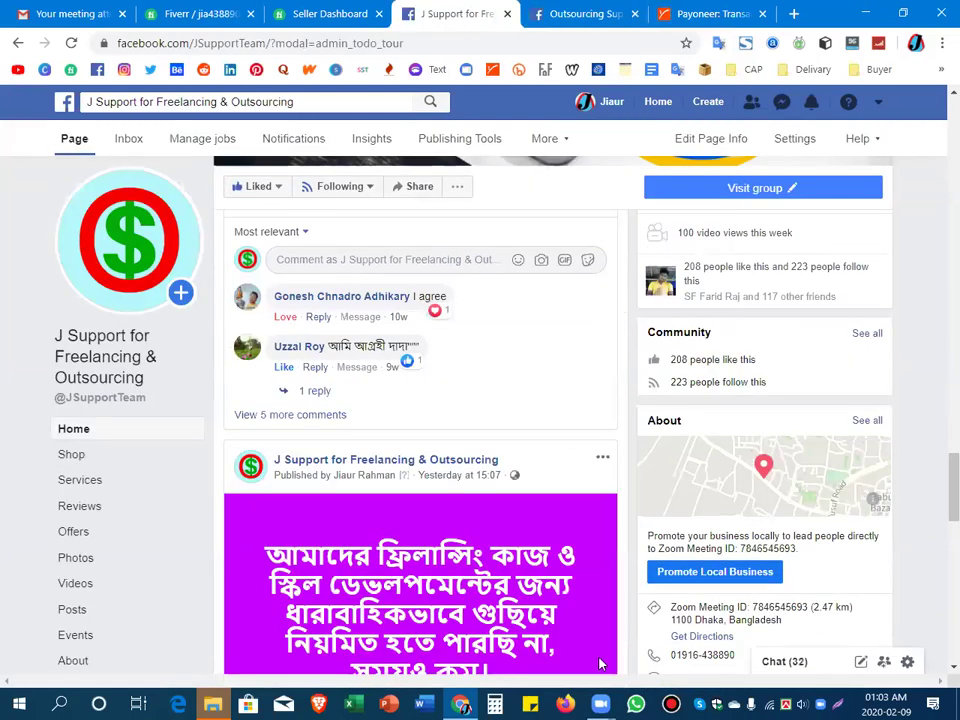
left_click(572, 18)
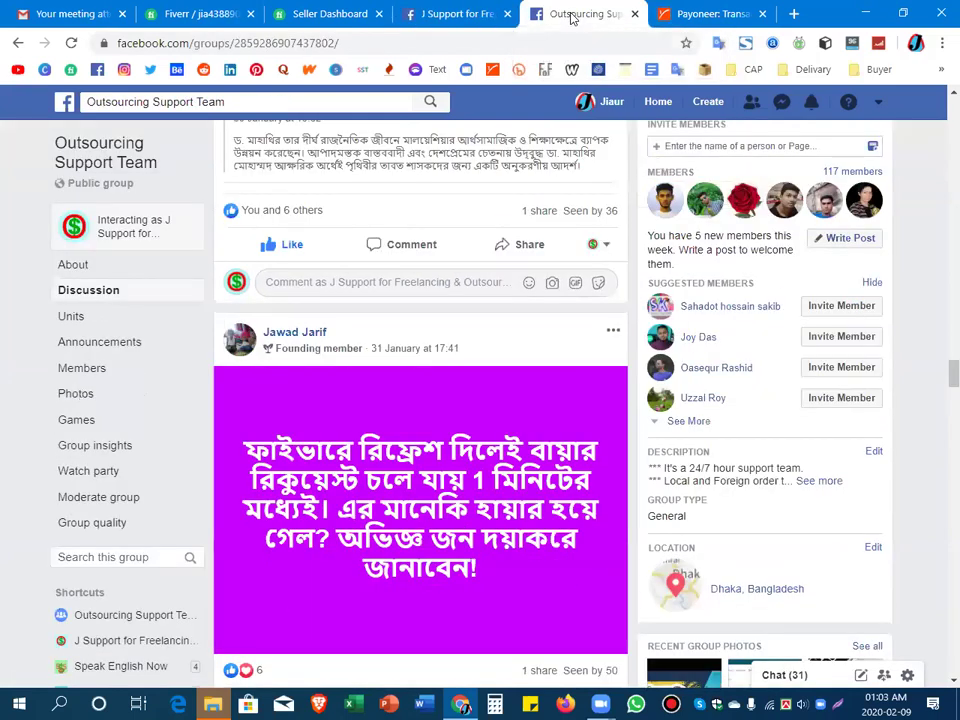
Open a new browser tab and check which Google account is signed in
left_click(794, 14)
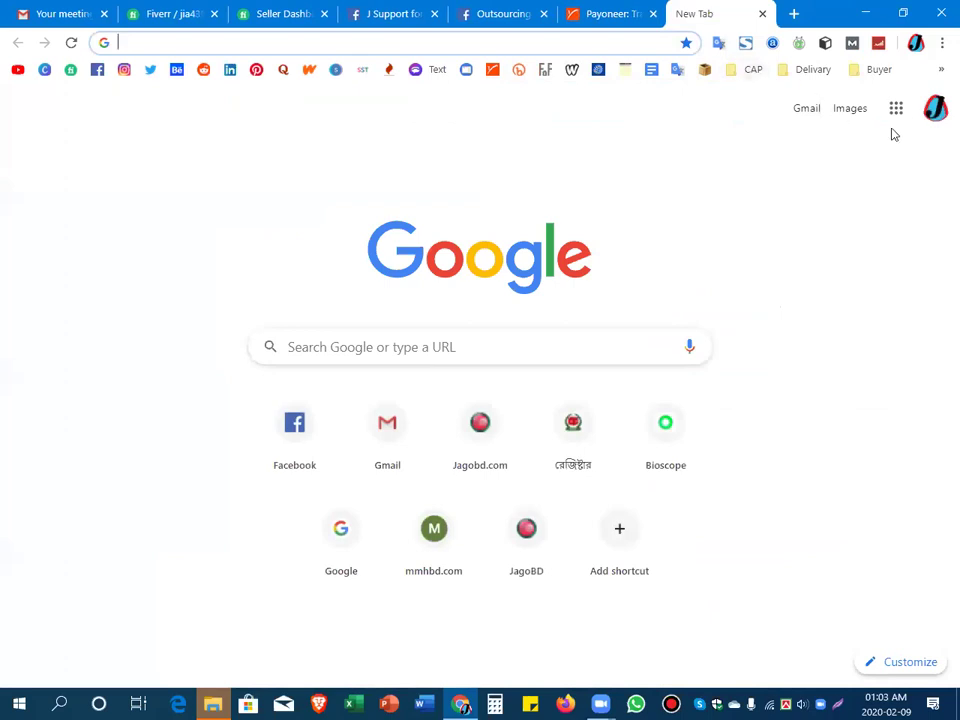
left_click(934, 114)
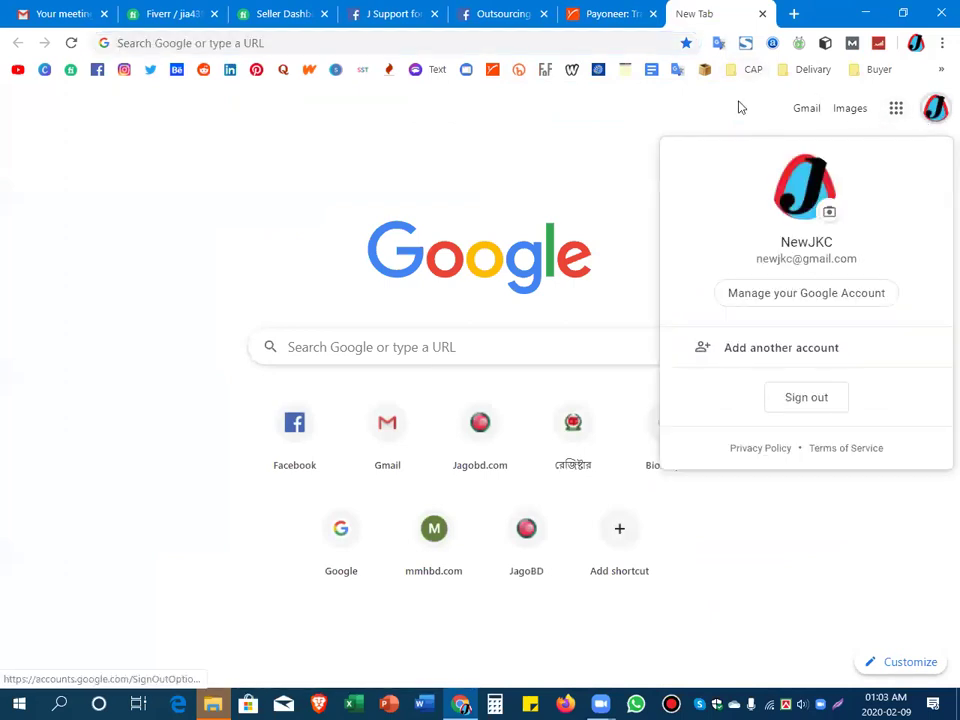
left_click(565, 137)
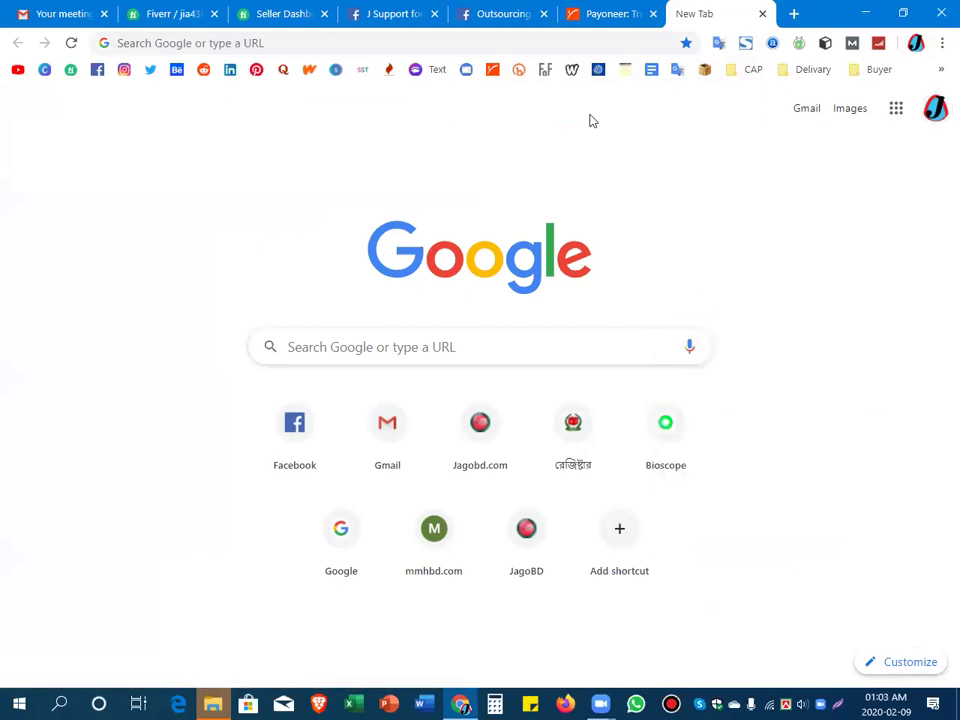
Switch to the Gmail inbox and read the new Zoom meeting and LinkedIn newsletter emails among the Updates
left_click(64, 15)
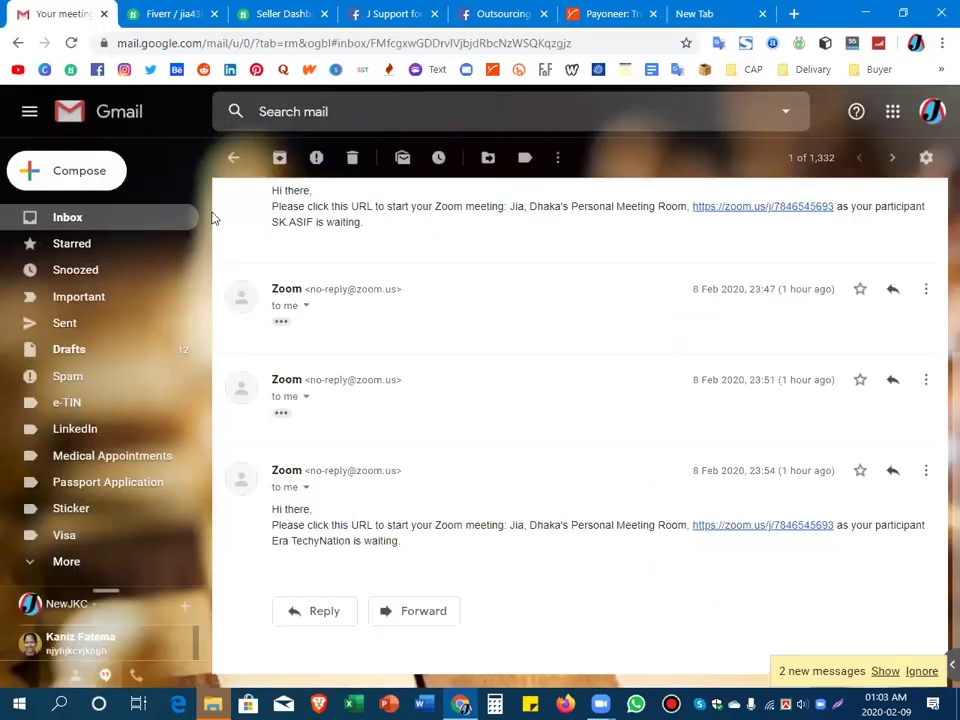
left_click(235, 158)
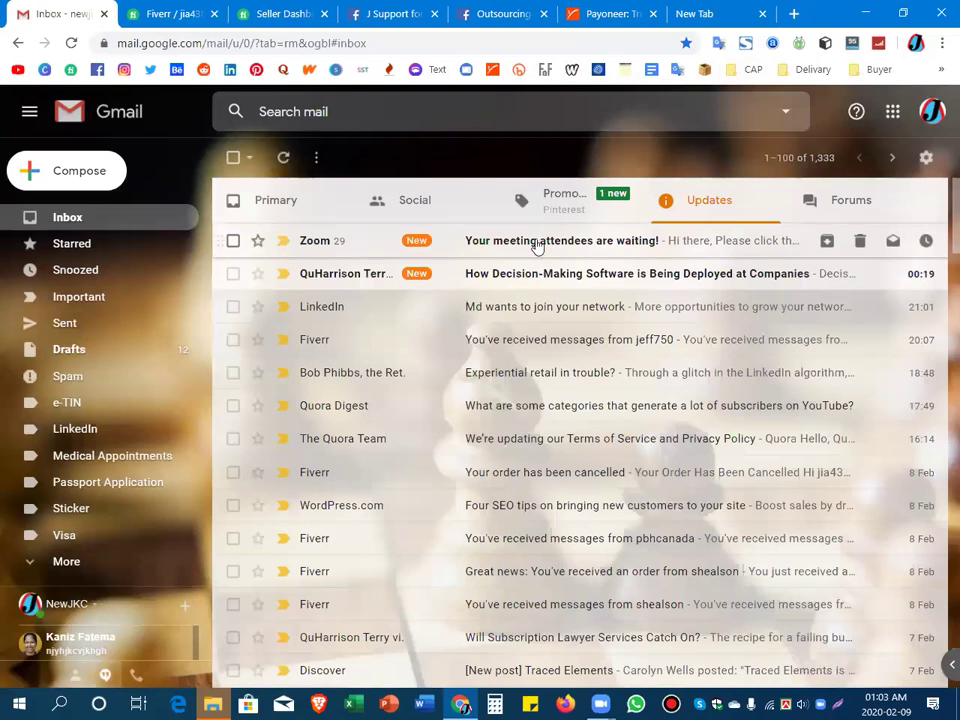
left_click(521, 245)
left_click(231, 157)
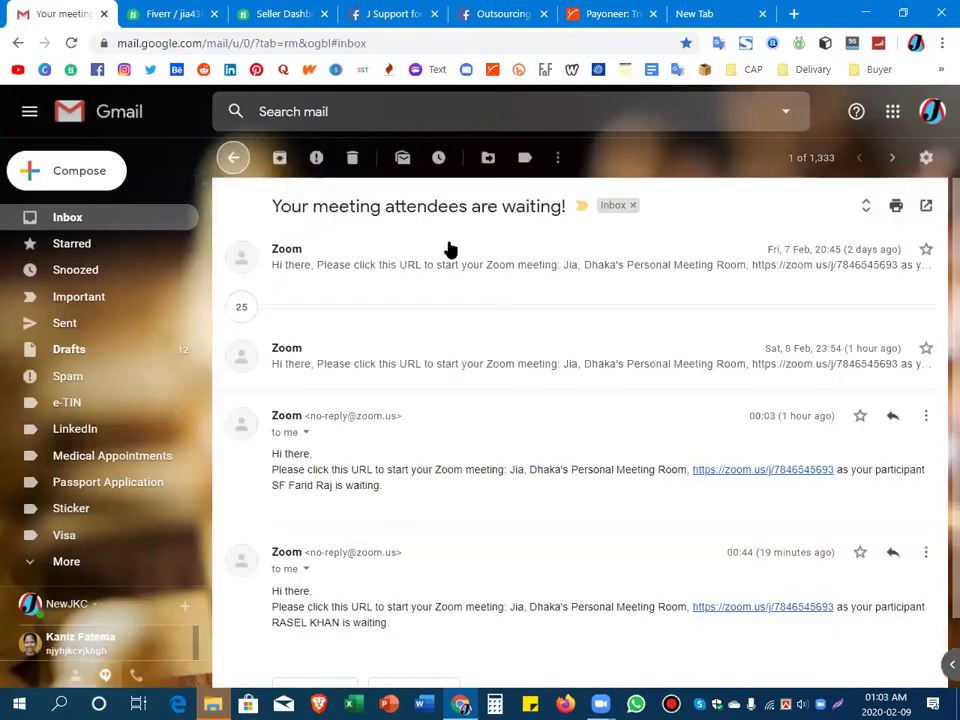
left_click(540, 276)
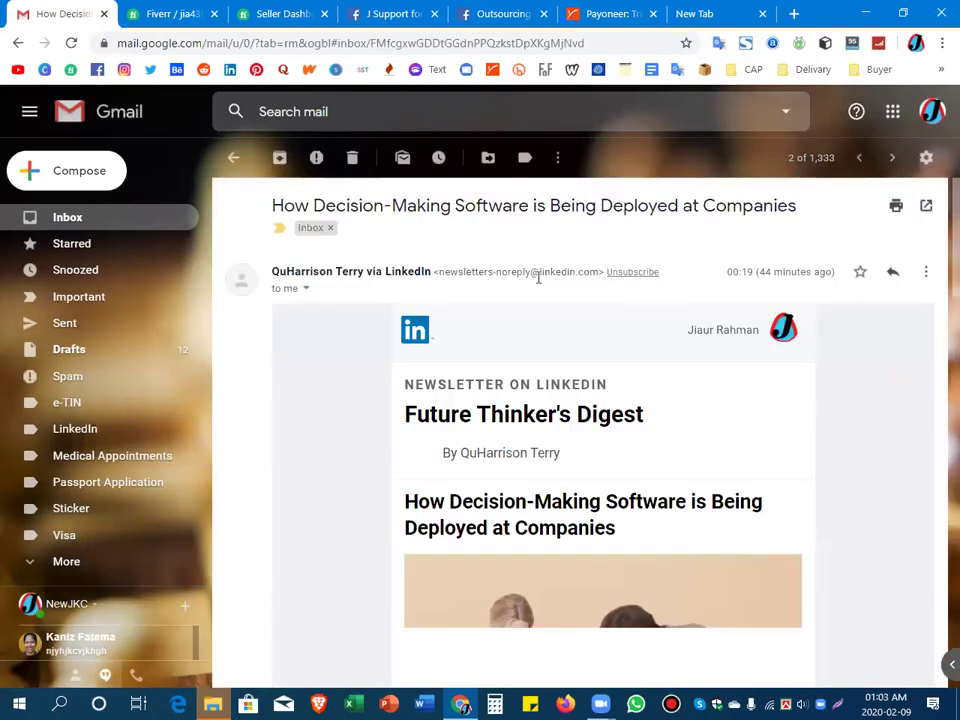
left_click(236, 158)
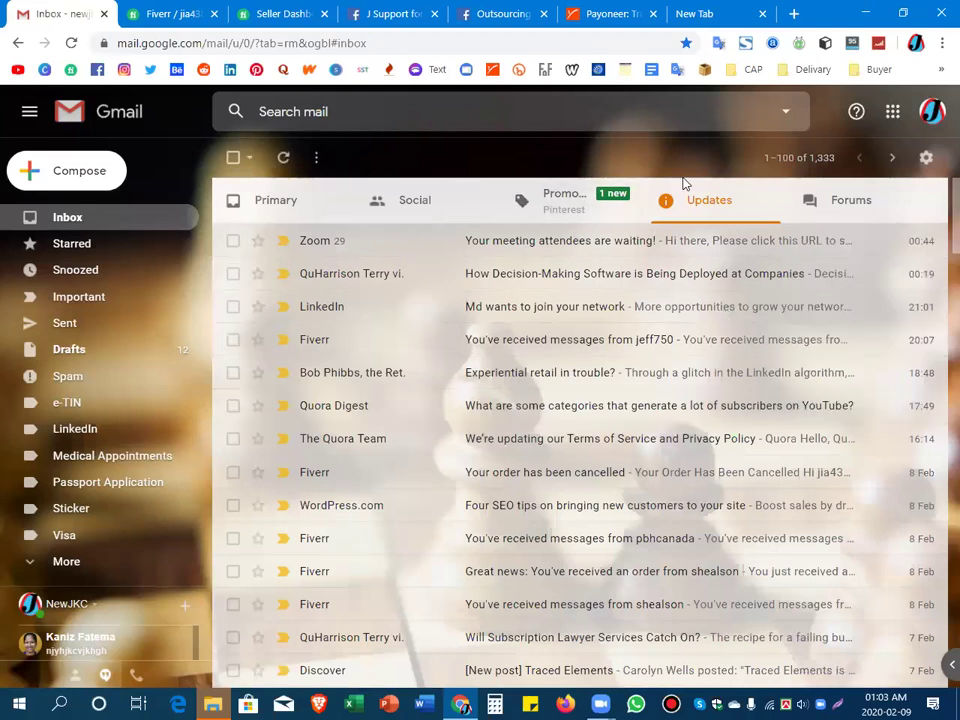
Read the unread Pinterest promotion and Facebook notification emails in Gmail, and look through the Primary inbox
left_click(577, 195)
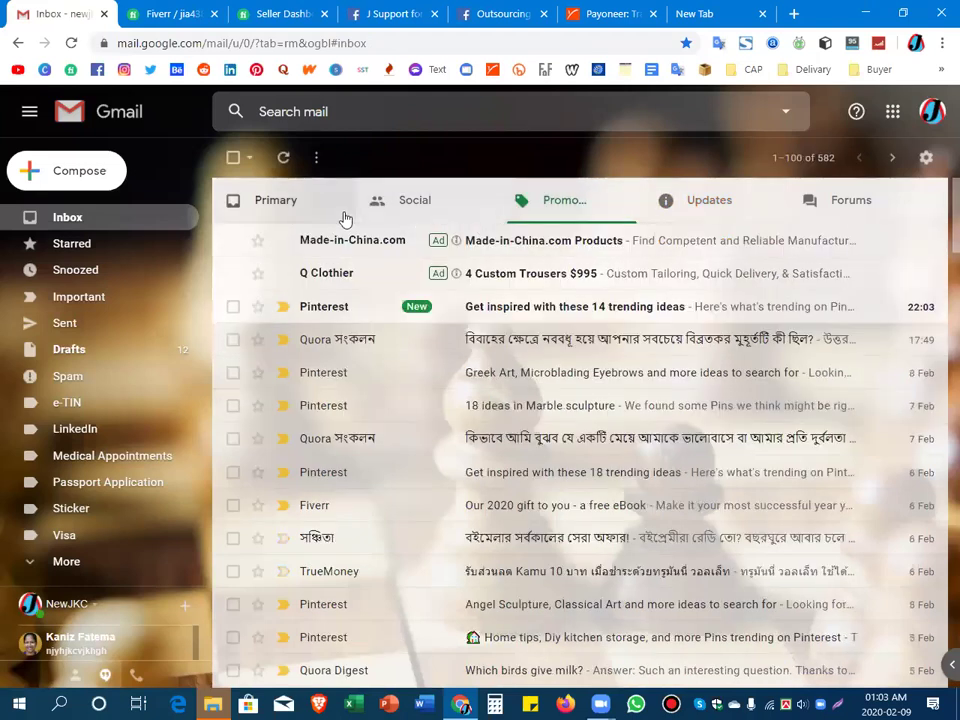
left_click(483, 311)
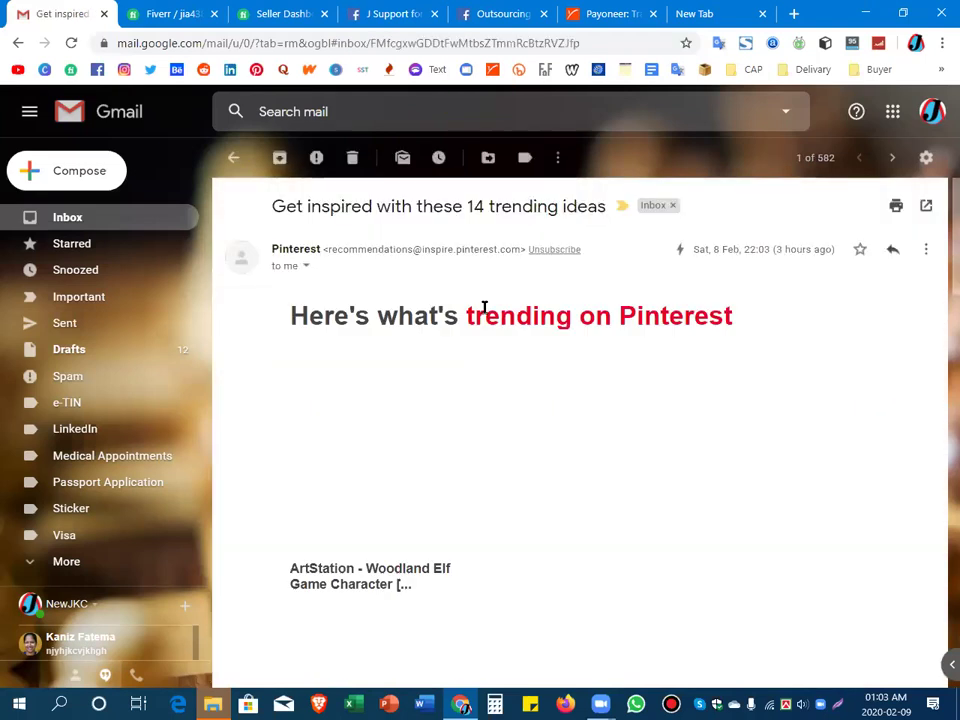
left_click(233, 158)
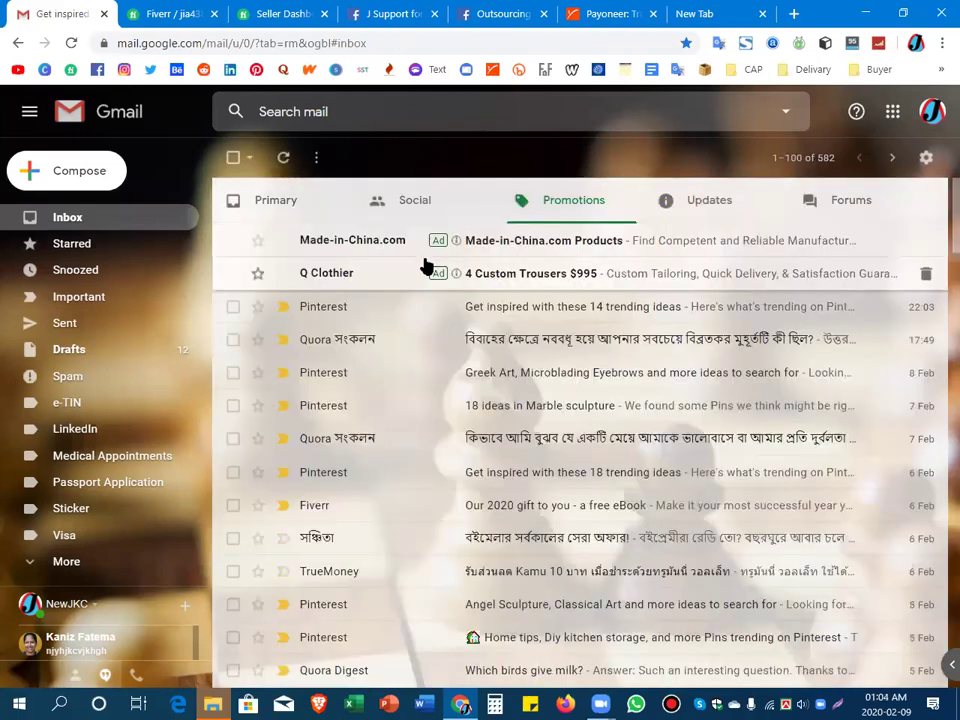
left_click(405, 203)
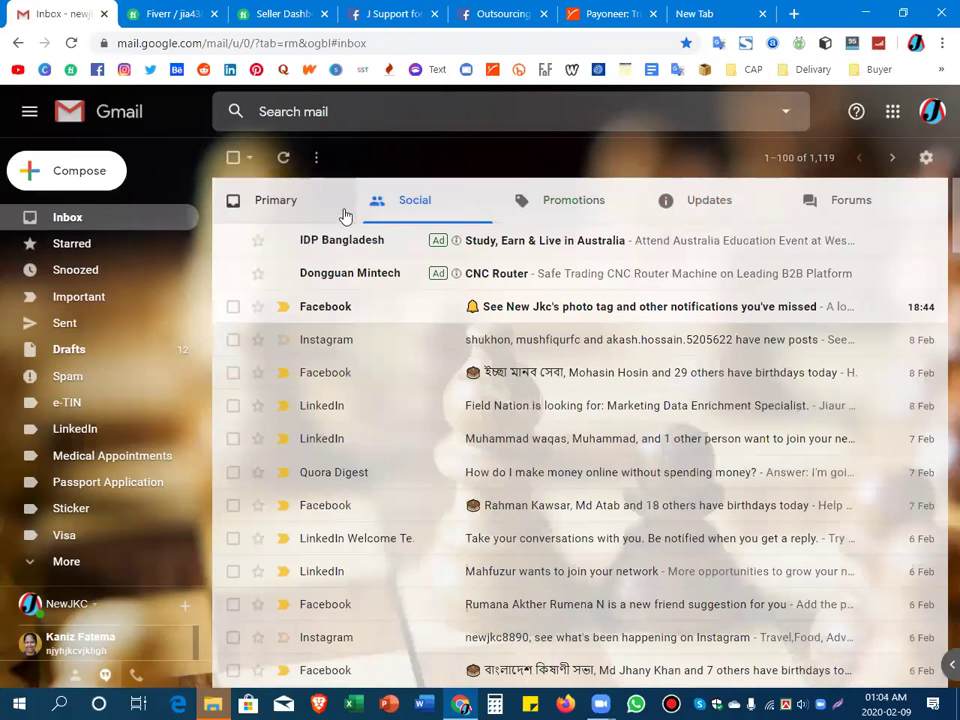
left_click(525, 316)
left_click(233, 158)
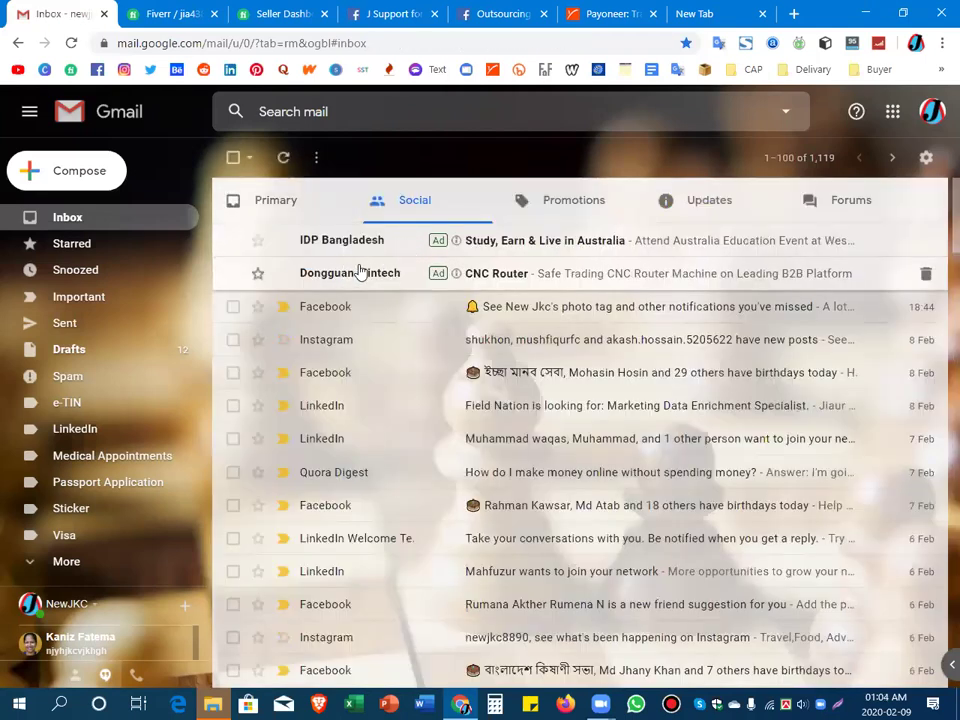
left_click(289, 203)
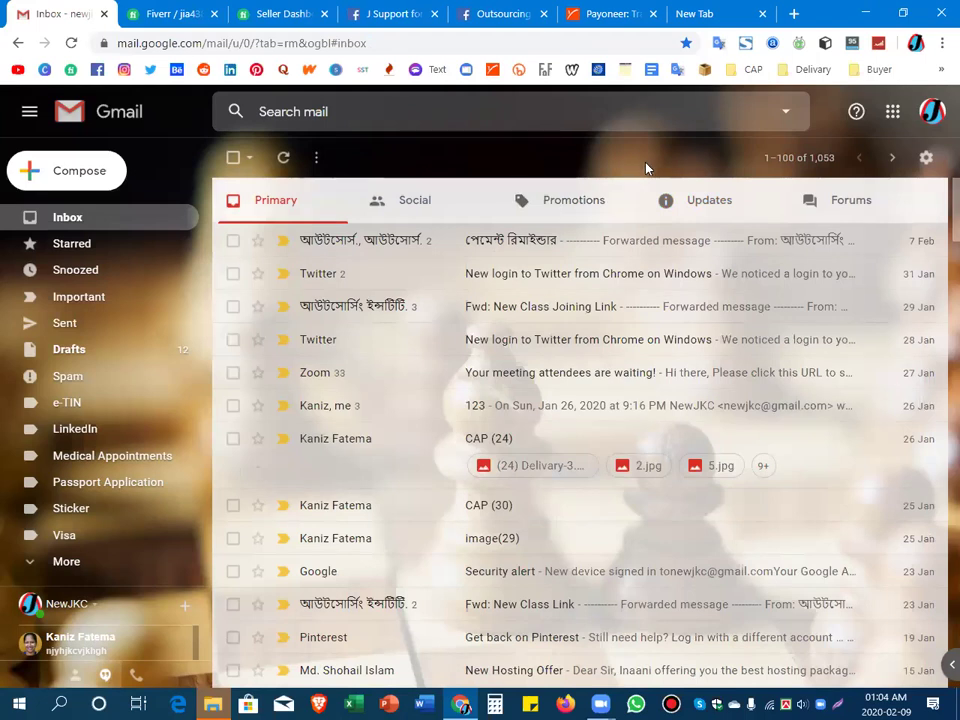
Reload the Fiverr seller dashboard and examine the Earnings page for the withdrawn and available amounts
left_click(283, 13)
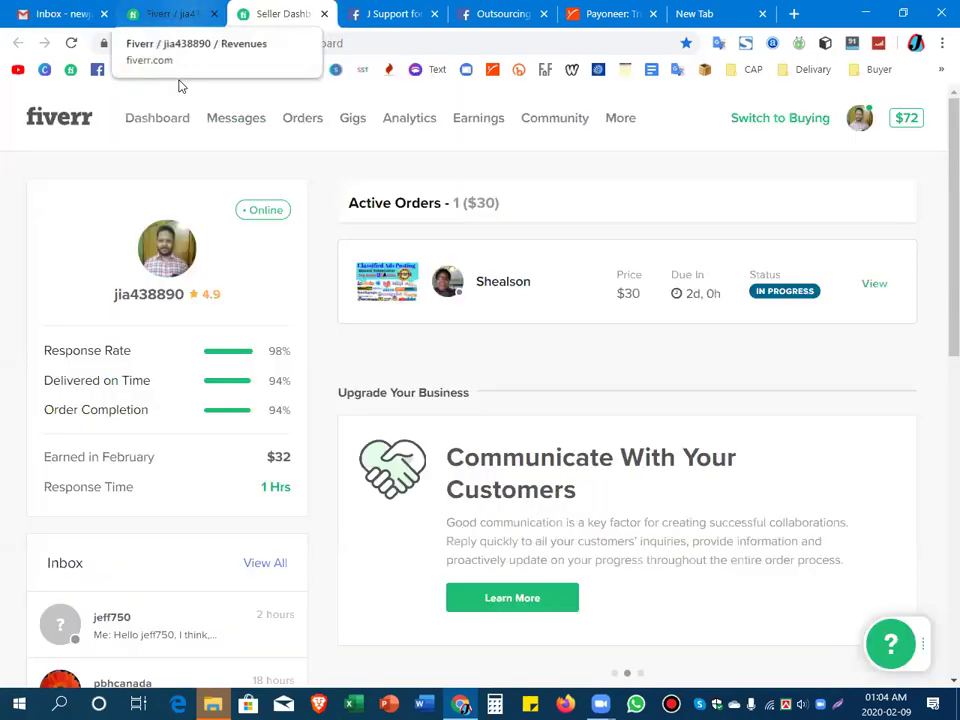
left_click(172, 121)
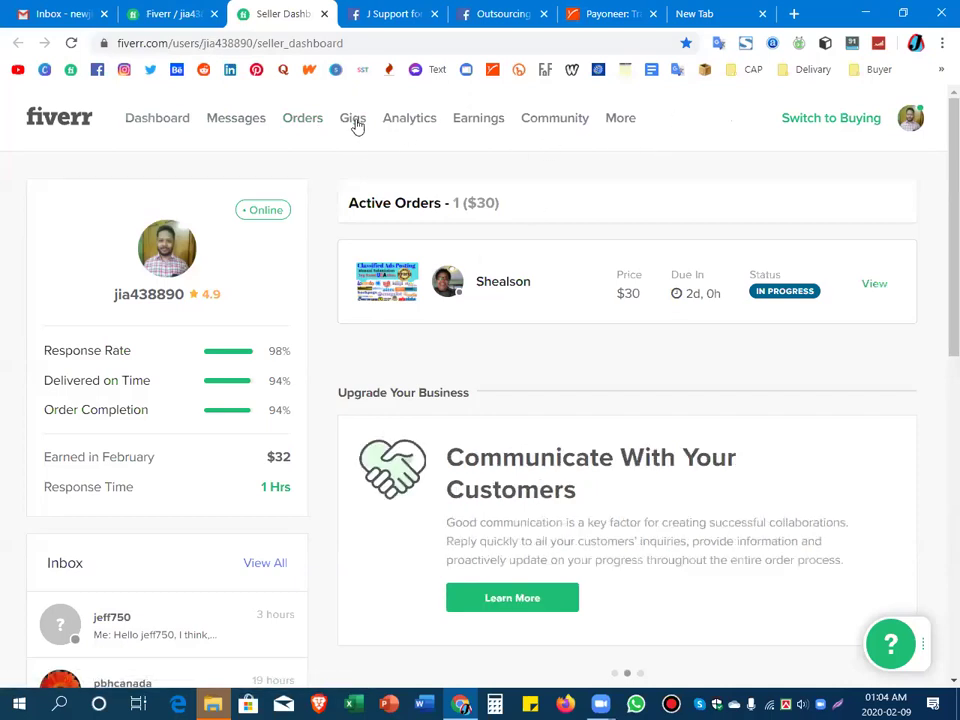
left_click(148, 119)
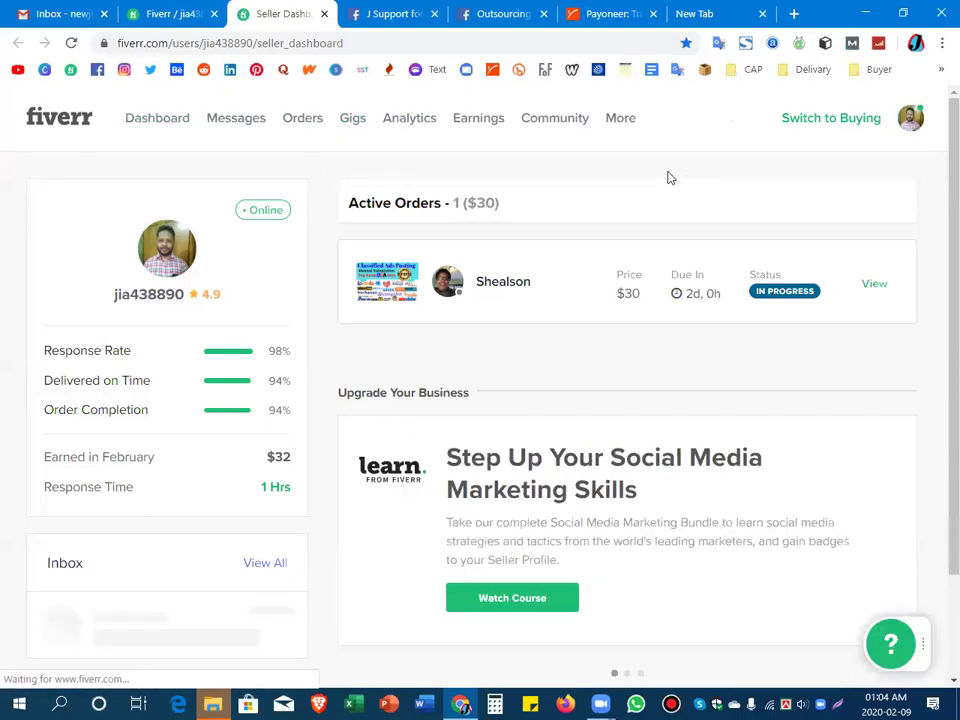
left_click(478, 128)
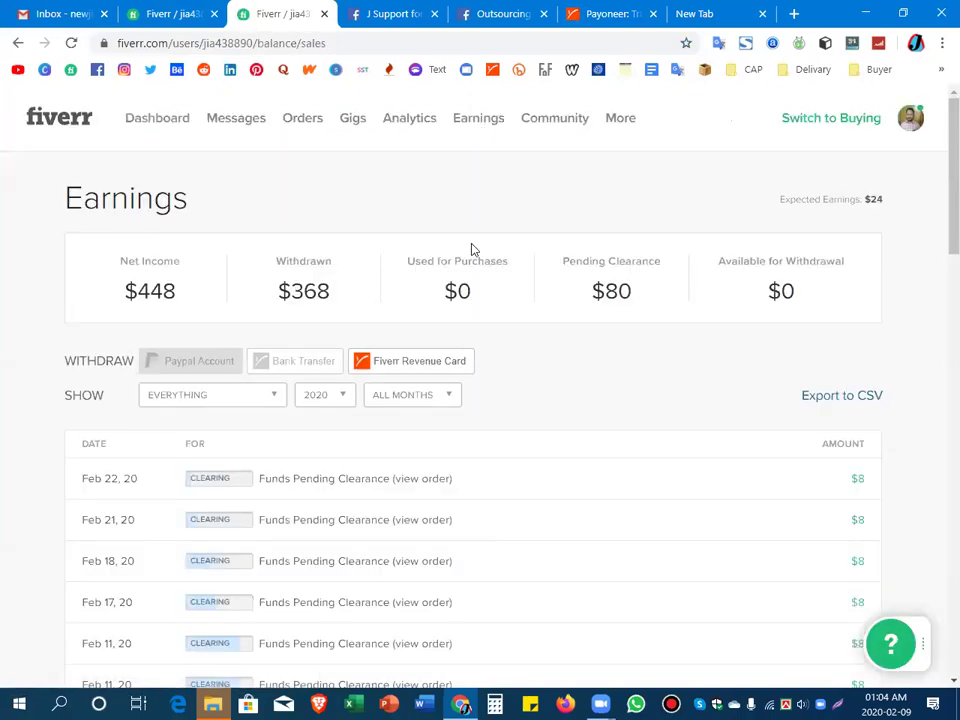
left_click(168, 14)
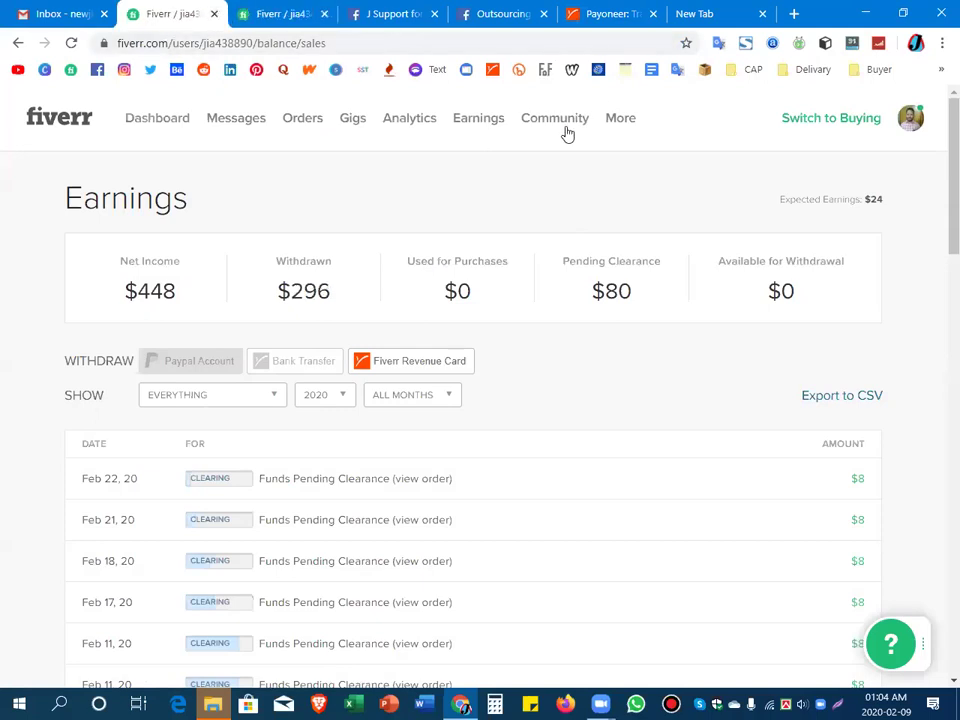
left_click(160, 121)
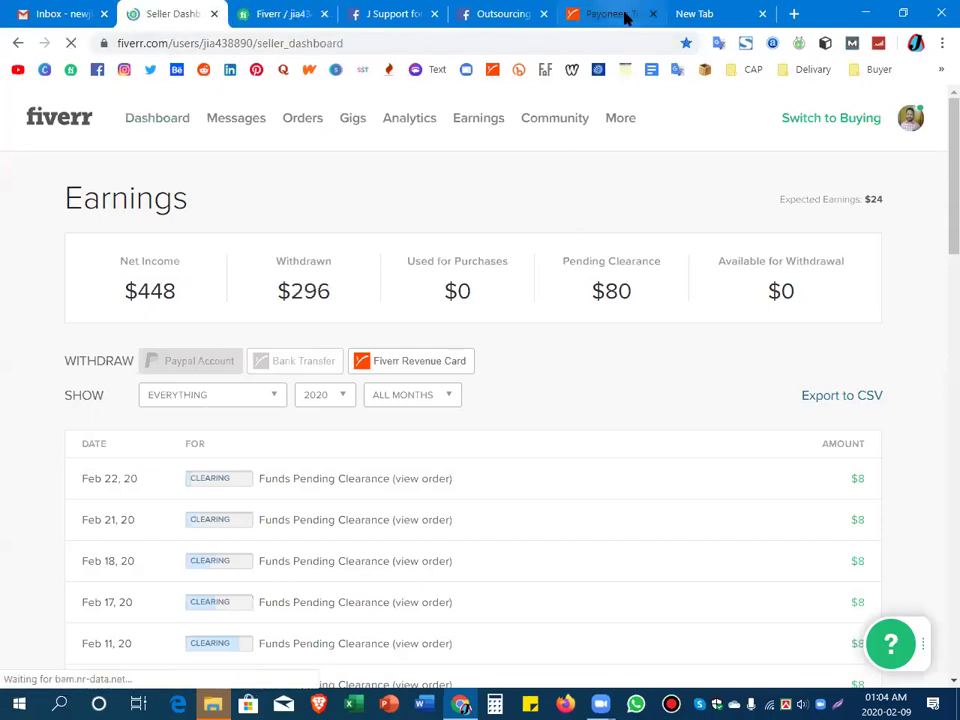
Switch to Payoneer, reload the transactions list and check the currency balances on the home dashboard
left_click(611, 15)
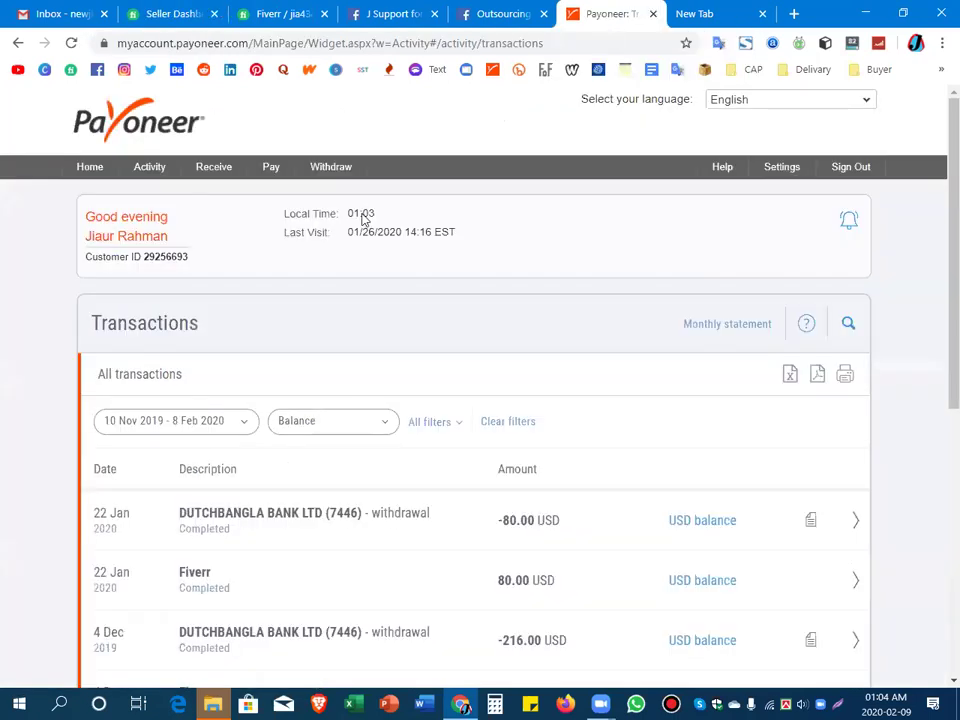
mouse_move(155, 176)
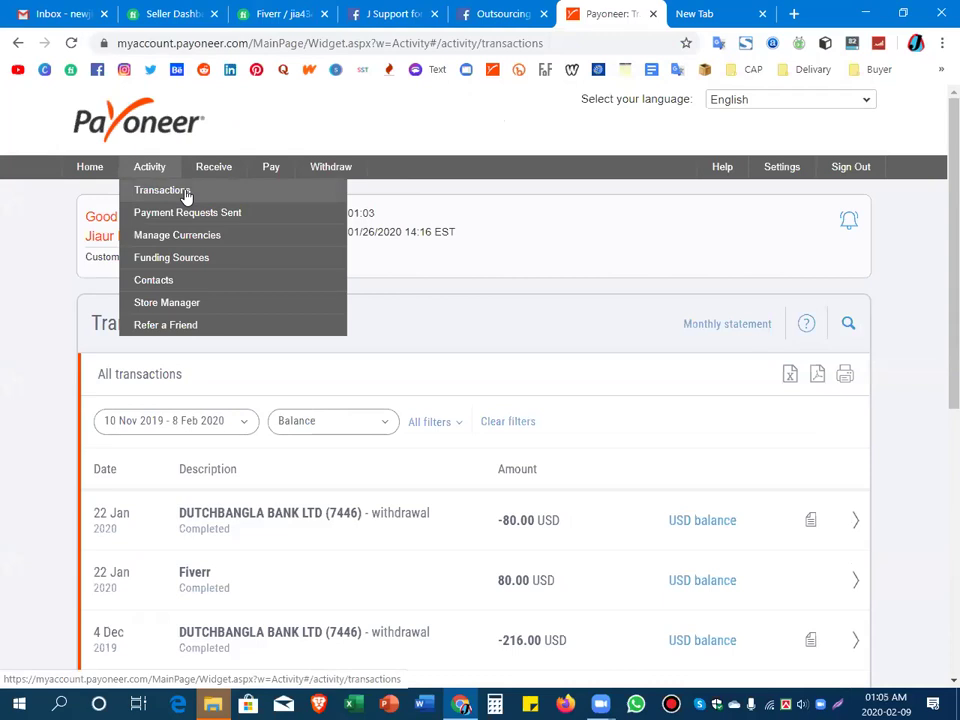
left_click(186, 197)
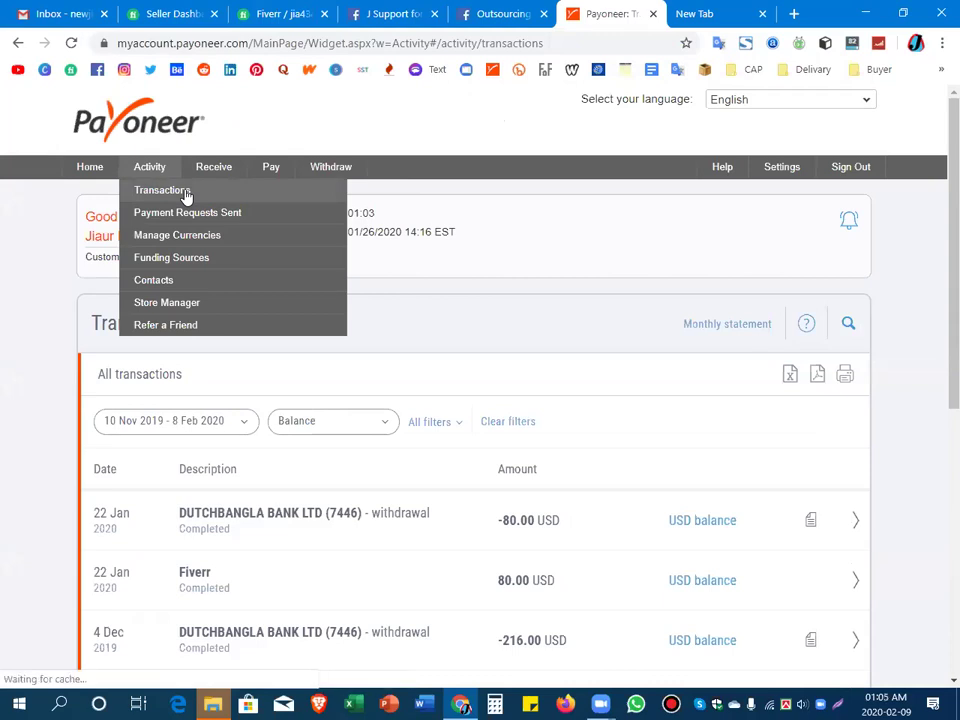
mouse_move(343, 171)
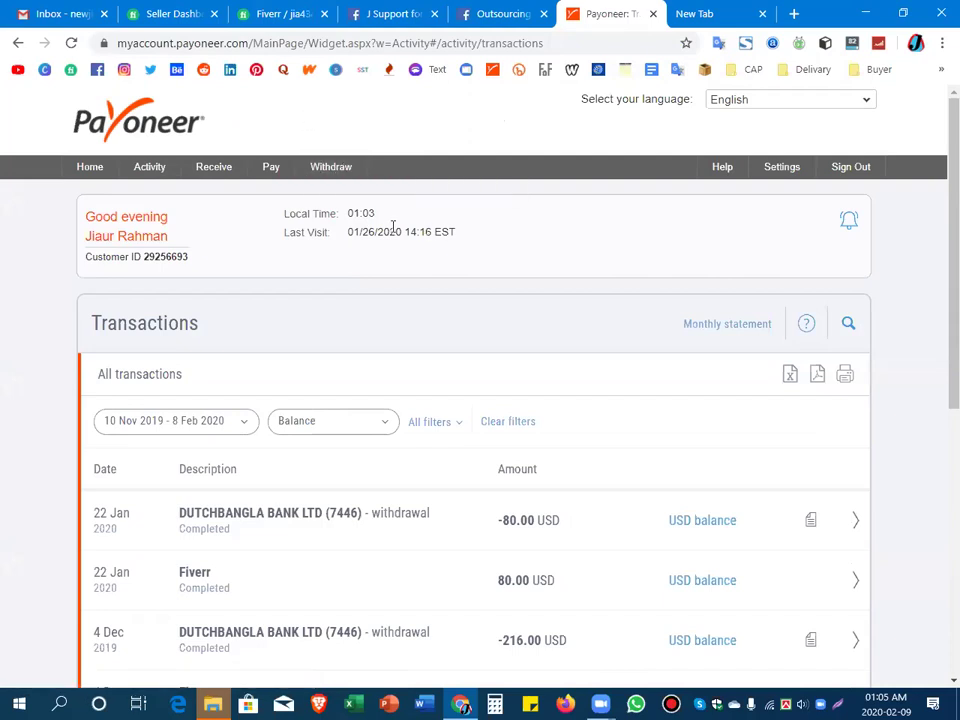
left_click(92, 169)
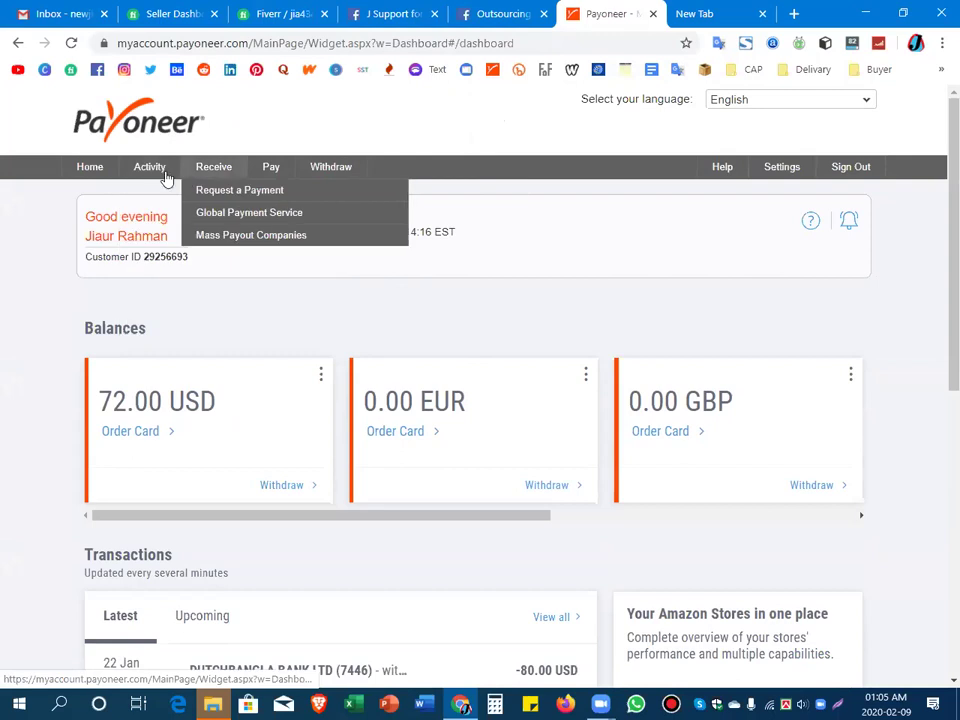
Start a Payoneer withdrawal to a bank account with the USD balance as the source
mouse_move(148, 175)
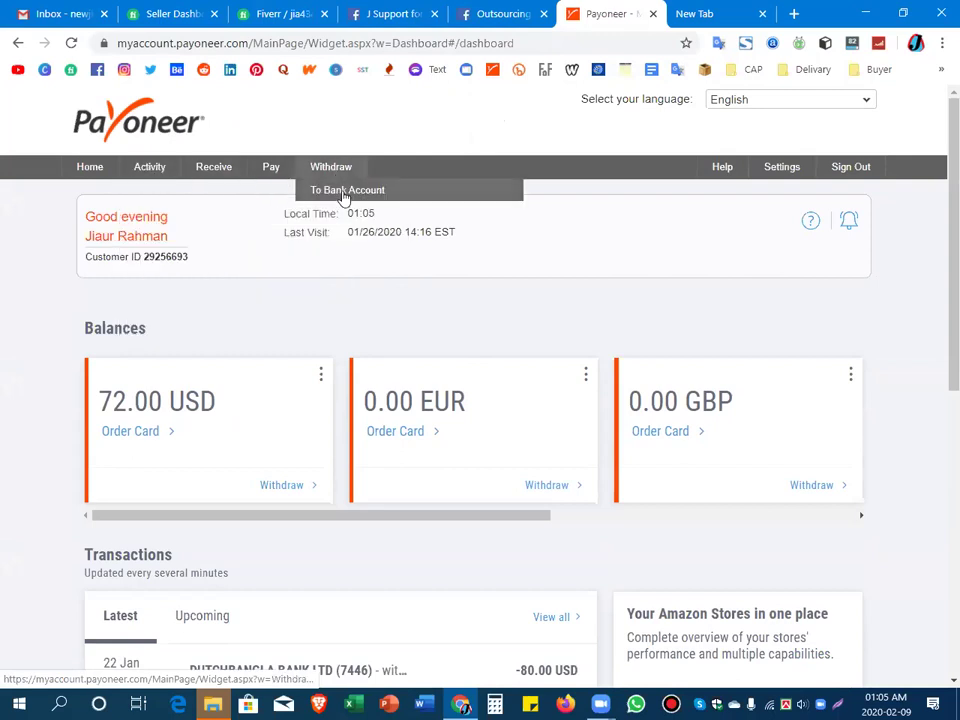
left_click(345, 192)
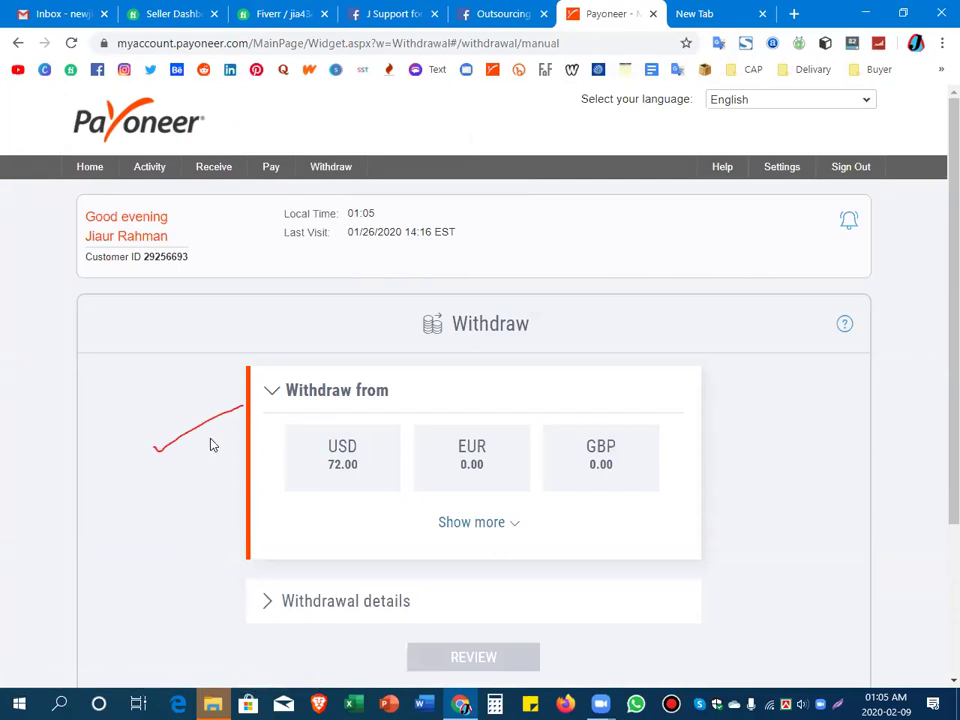
scroll(392, 478, "down", 3)
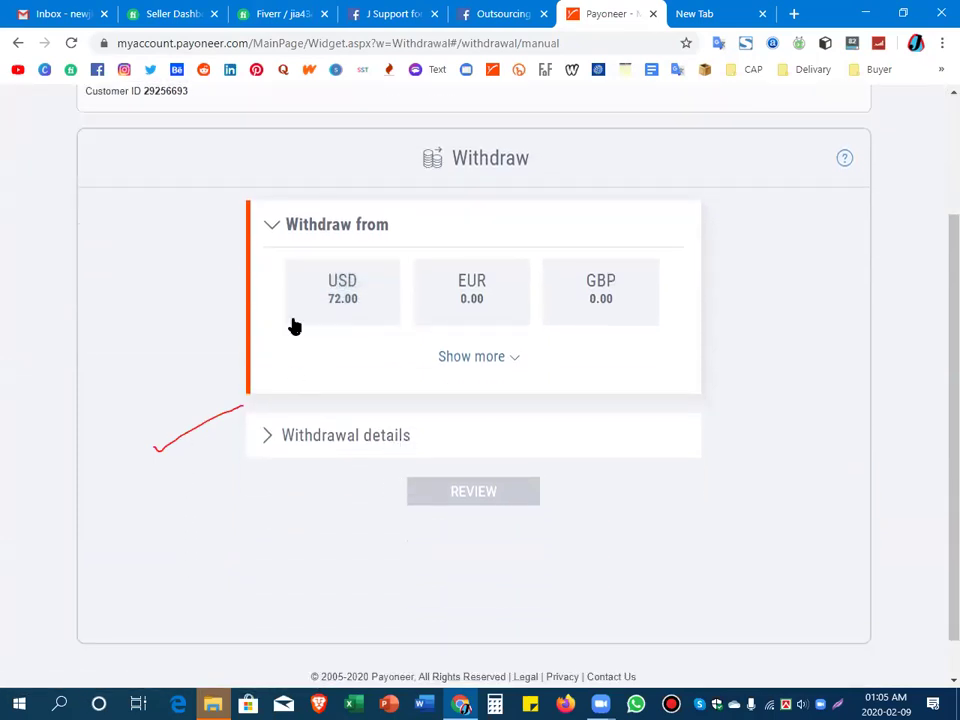
left_click(347, 294)
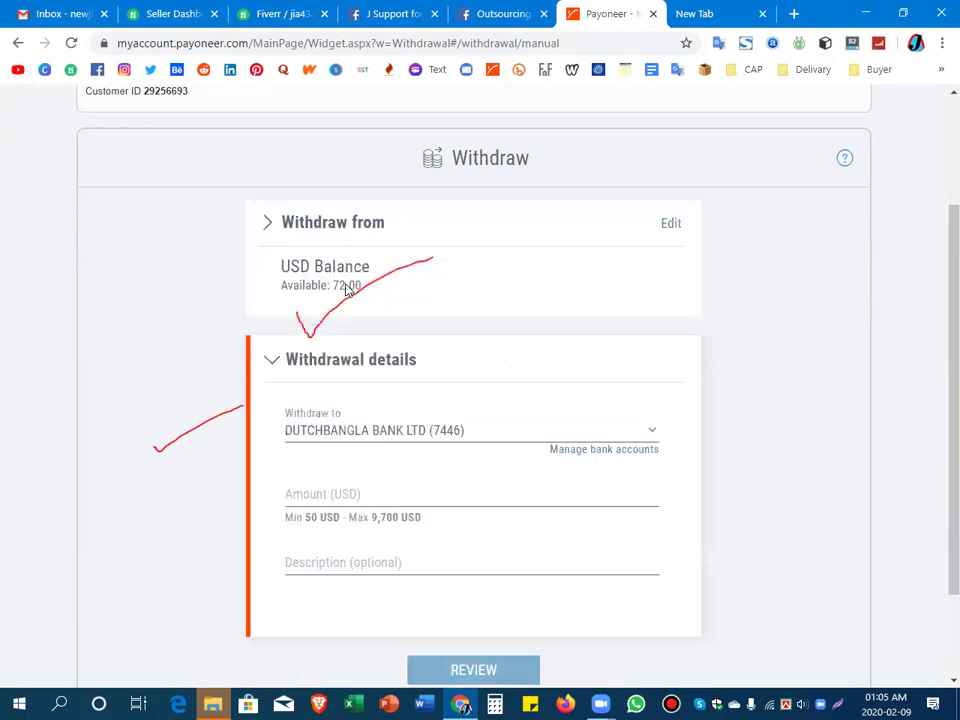
Fill in the withdrawal details for Dutchbangla Bank Ltd with an amount of 72 USD and the description "Freelancing Salary"
scroll(446, 531, "down", 2)
left_click(369, 430)
left_click(366, 368)
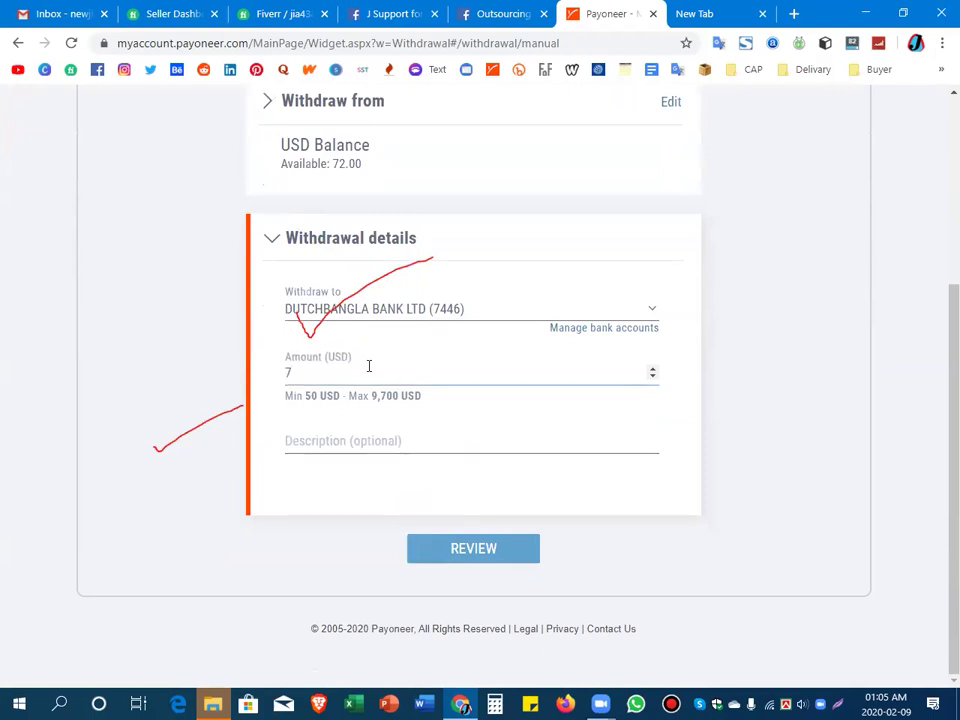
left_click(365, 438)
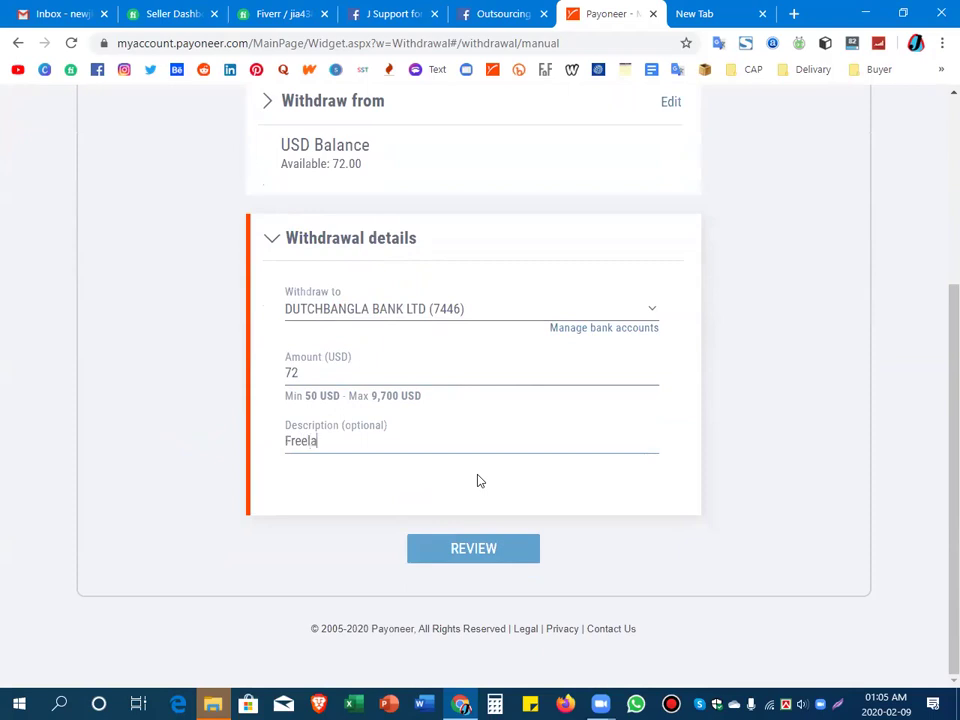
type("d")
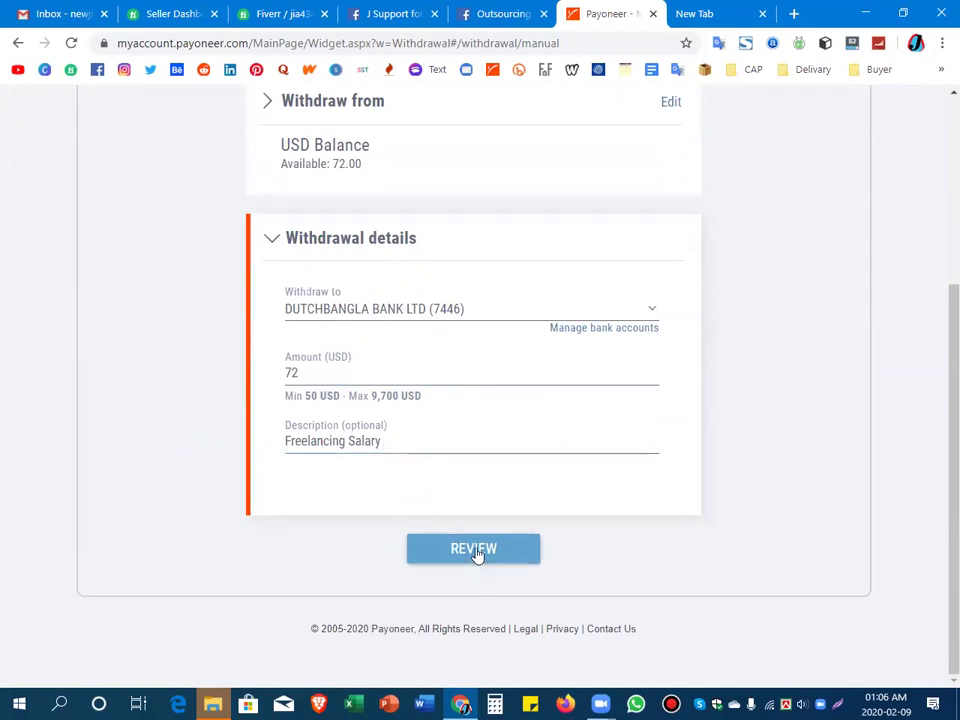
scroll(557, 531, "up", 1)
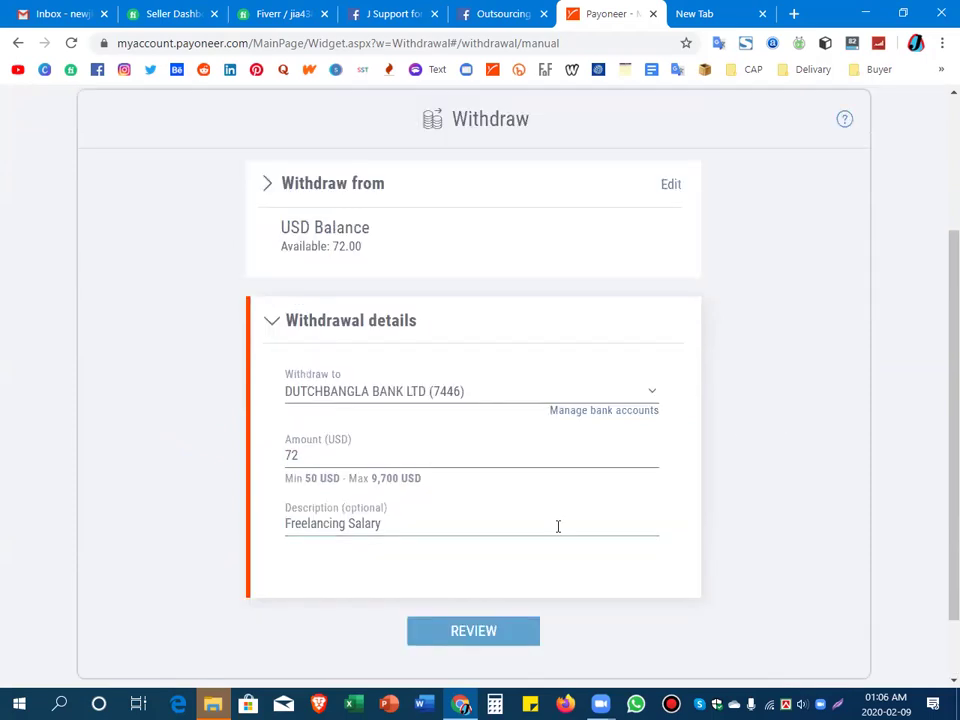
scroll(540, 548, "down", 1)
Review the withdrawal's exchange rate, confirm the details and submit the withdrawal
left_click(467, 562)
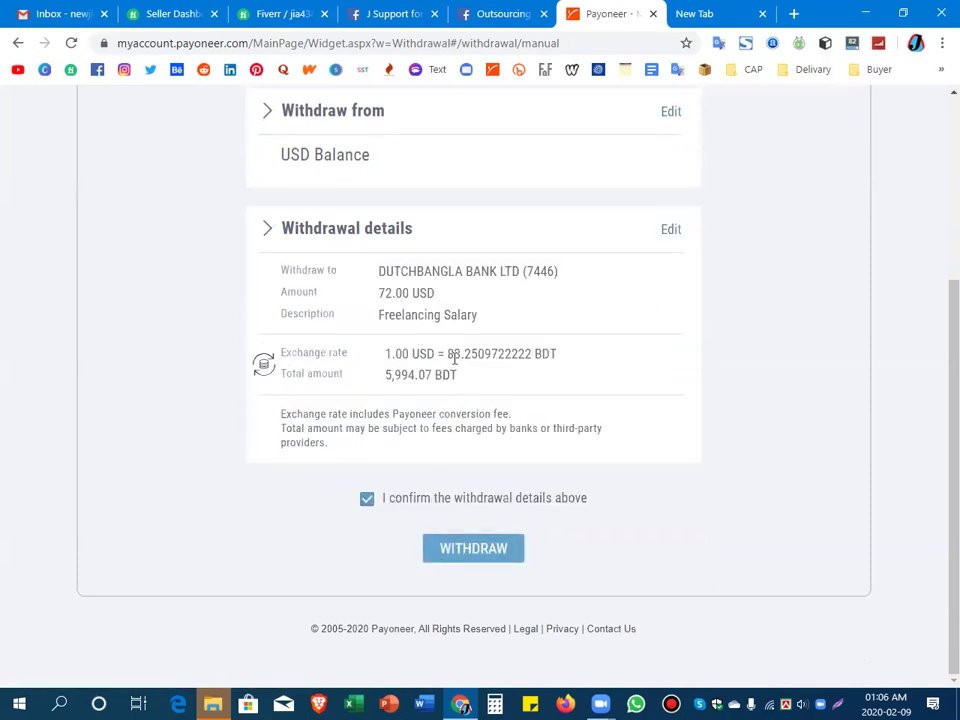
left_click_drag(448, 353, 473, 352)
left_click(474, 548)
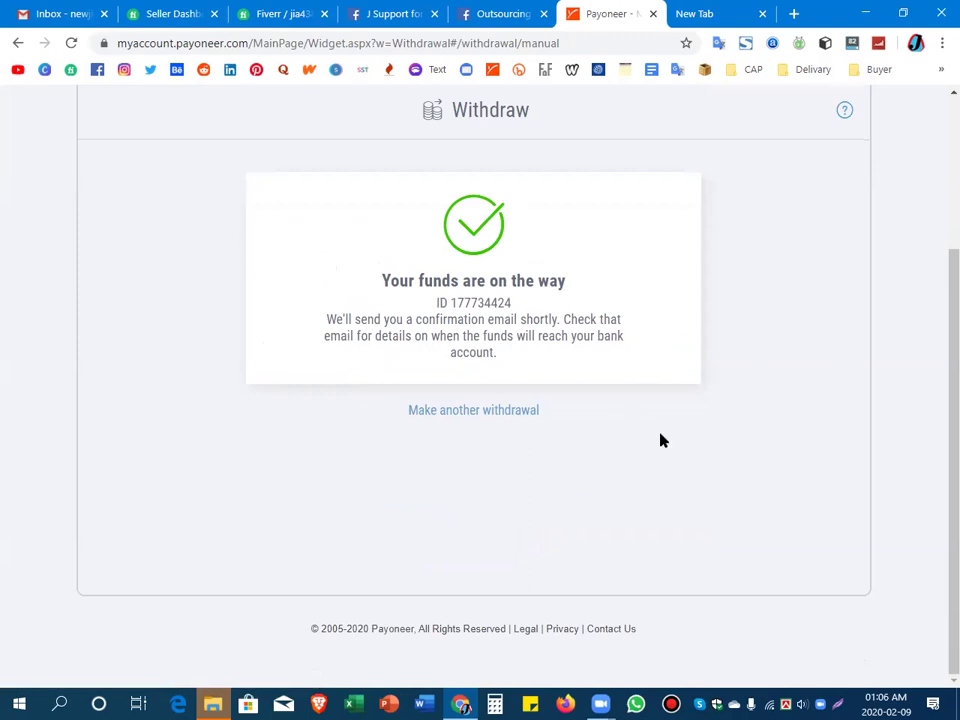
Open a new withdrawal form from the confirmation page and check the balances offered as withdrawal sources
left_click(427, 416)
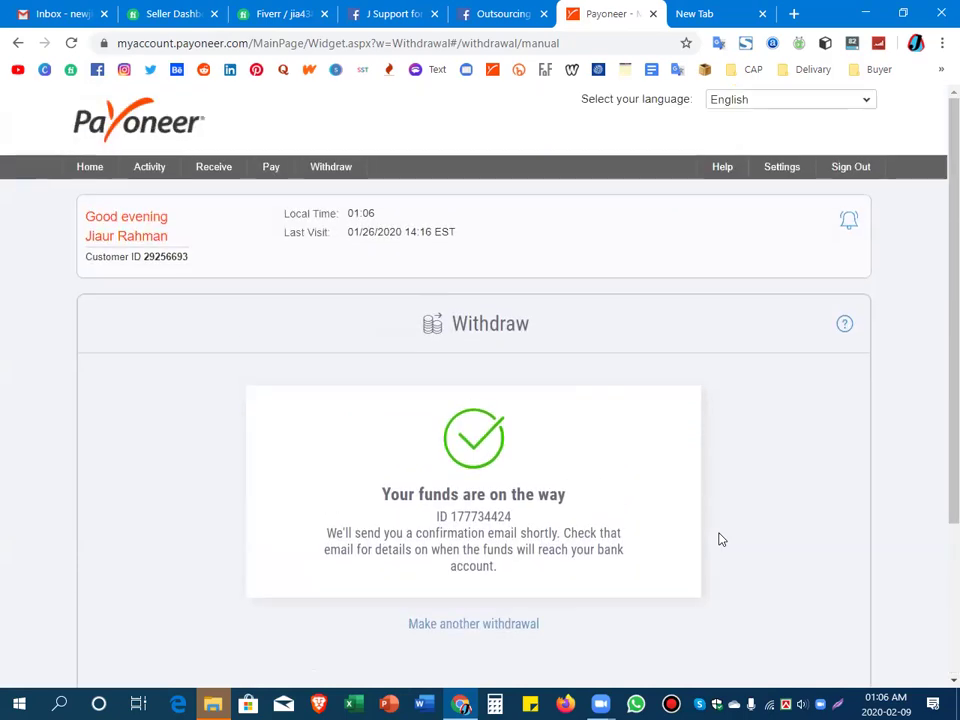
scroll(615, 482, "down", 1)
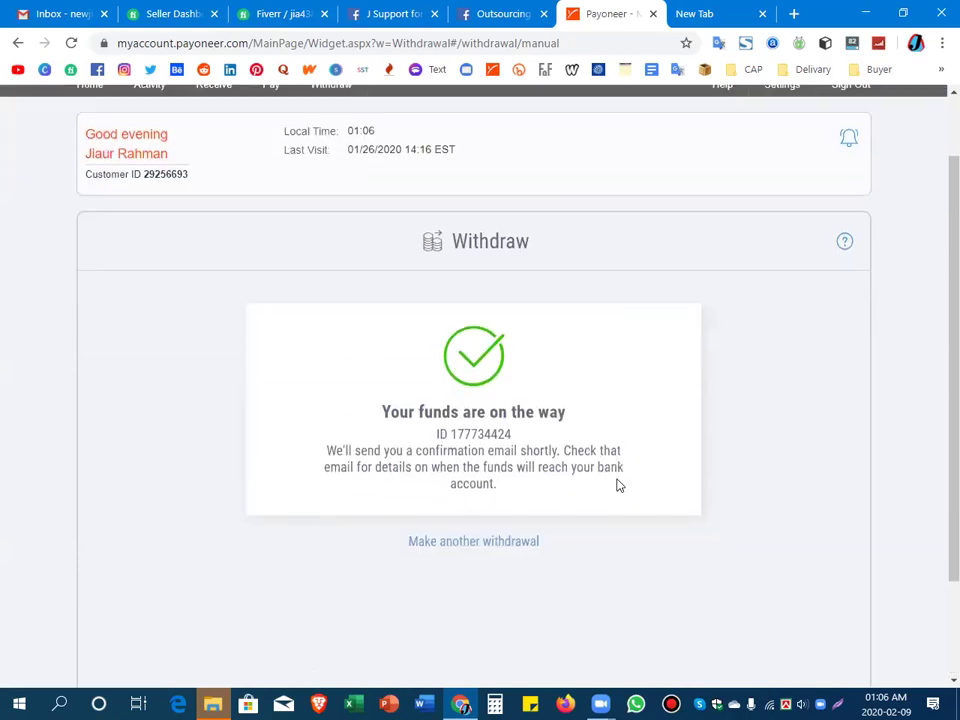
left_click(446, 544)
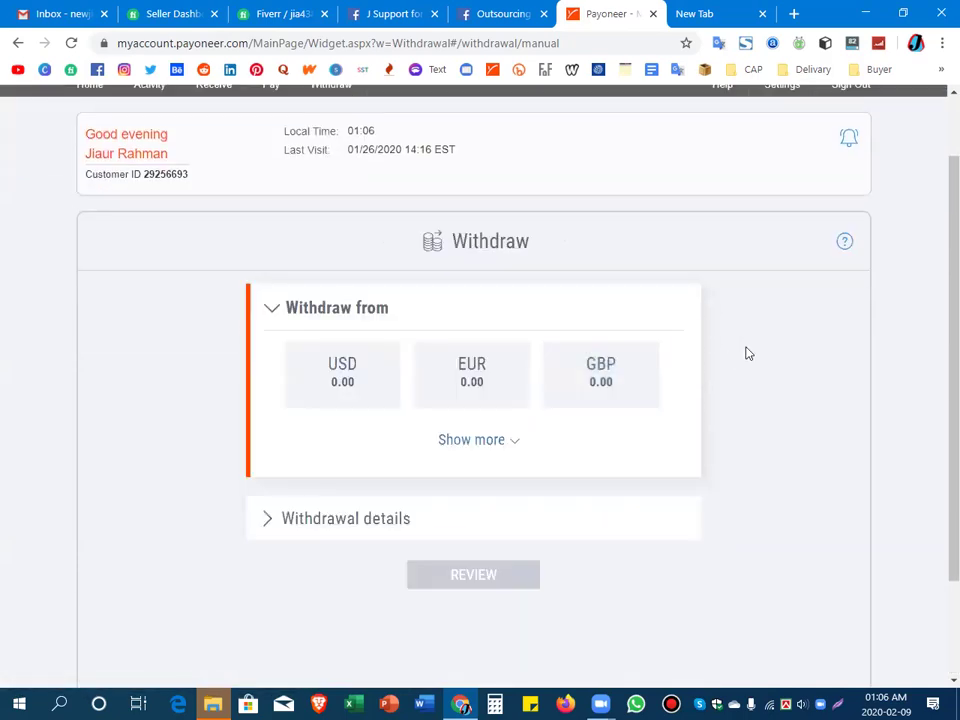
scroll(750, 353, "down", 2)
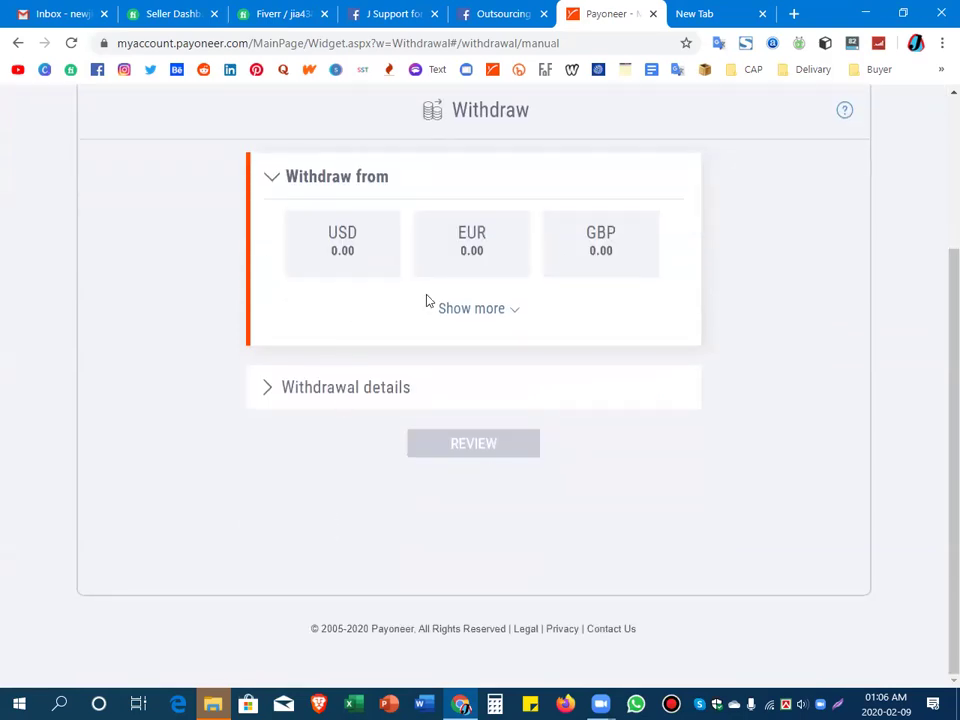
left_click(452, 265)
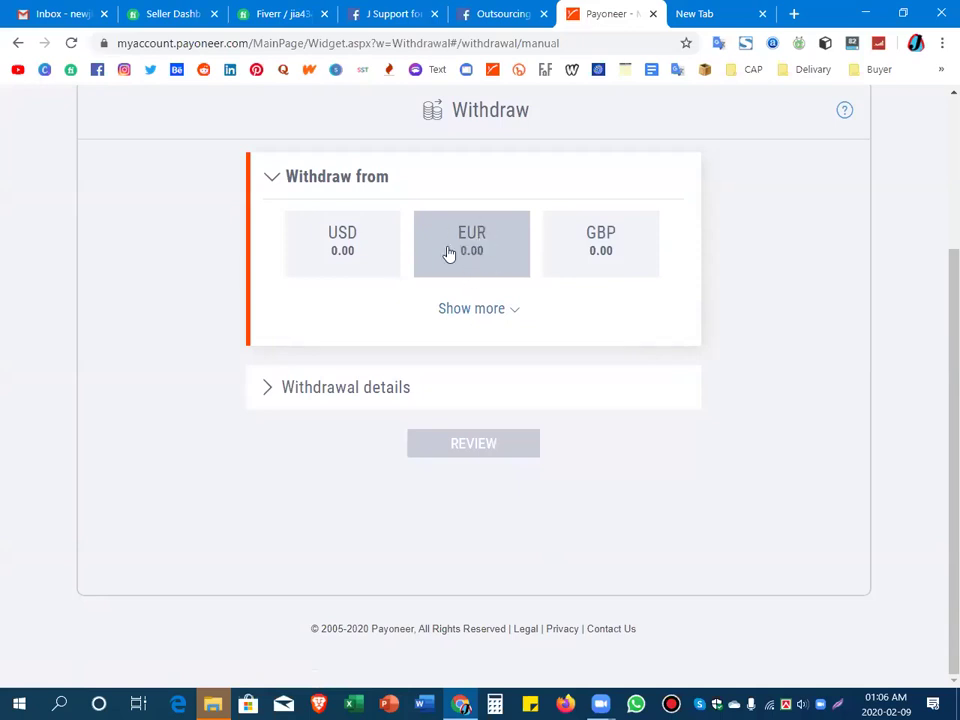
Return to the Payoneer home dashboard, check the currency balances and close the Payoneer page
left_click(479, 258)
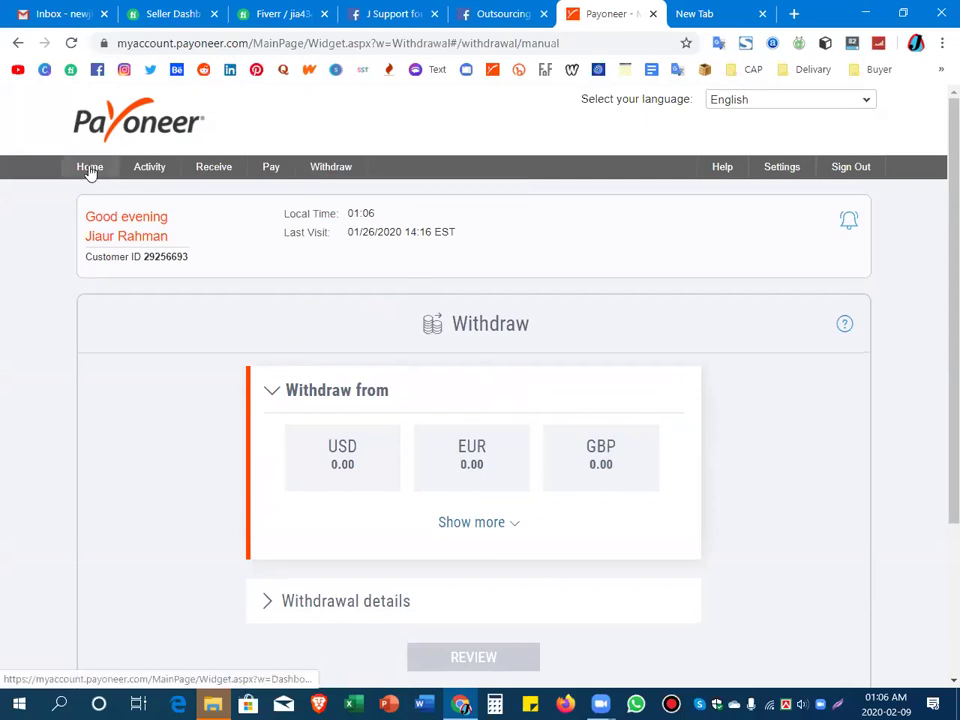
left_click(499, 190)
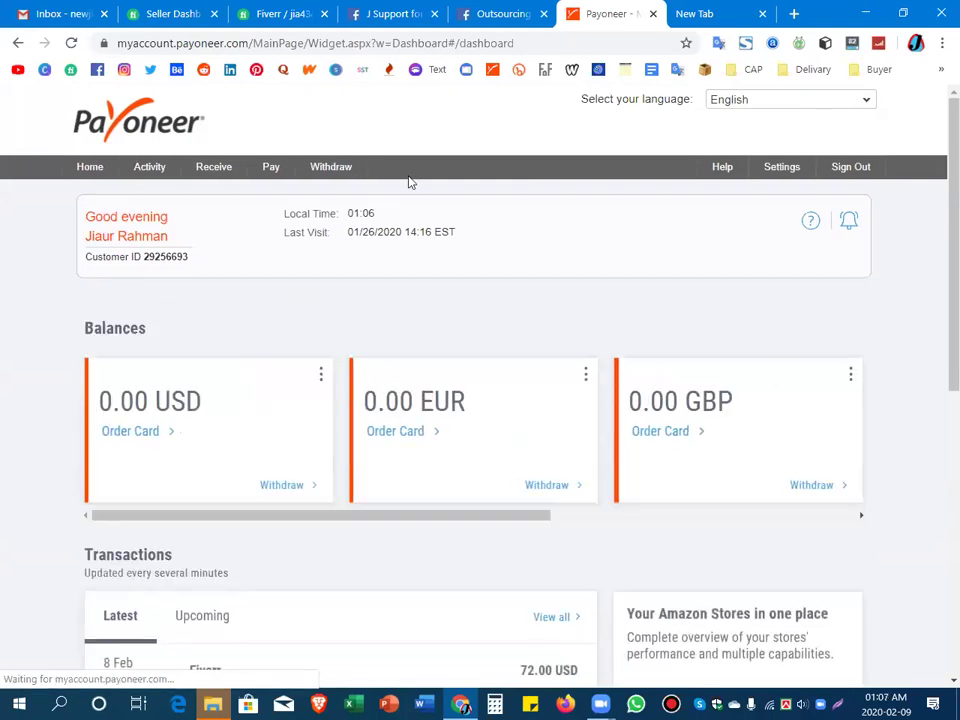
left_click(654, 14)
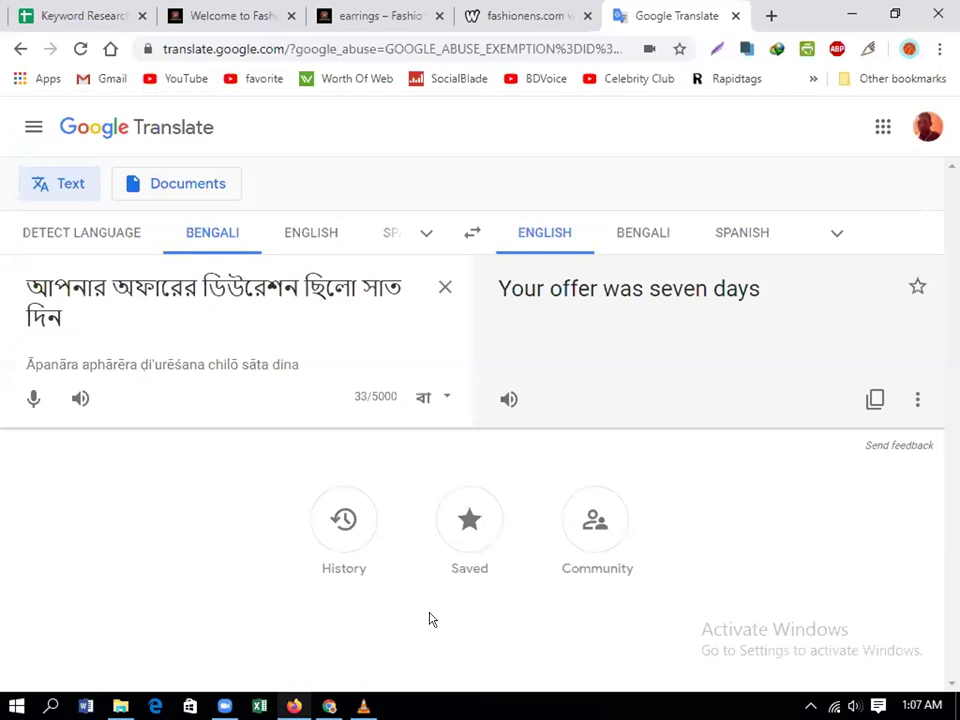
Switch to the Fiverr inbox and review the buyer's conversation about the $30 custom offer, its 15-day duration and monthly work
key("alt+Tab")
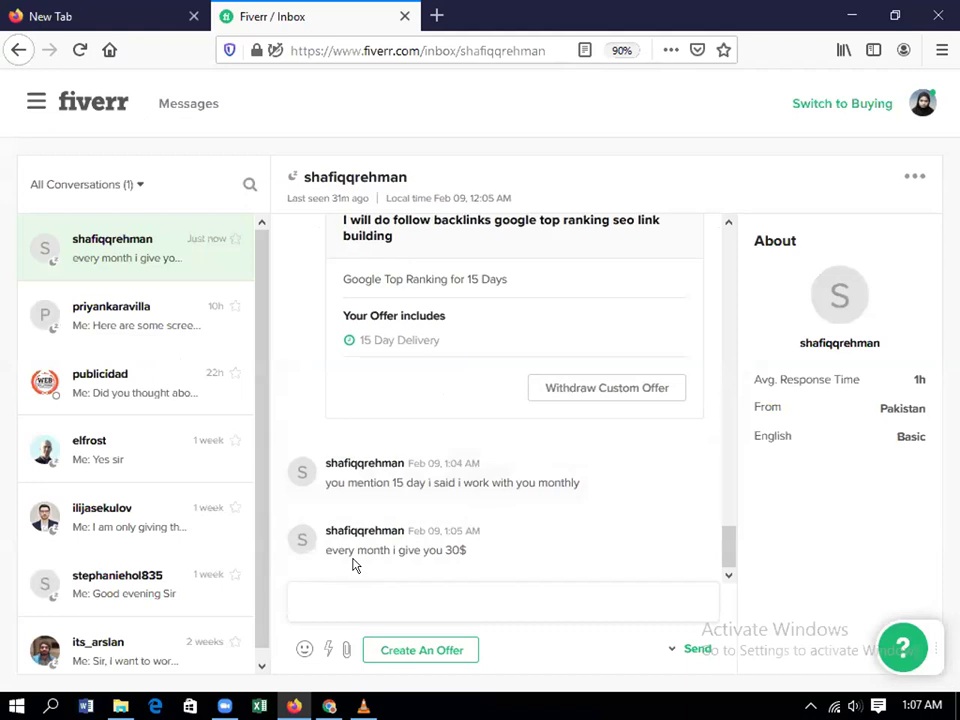
scroll(275, 563, "up", 2)
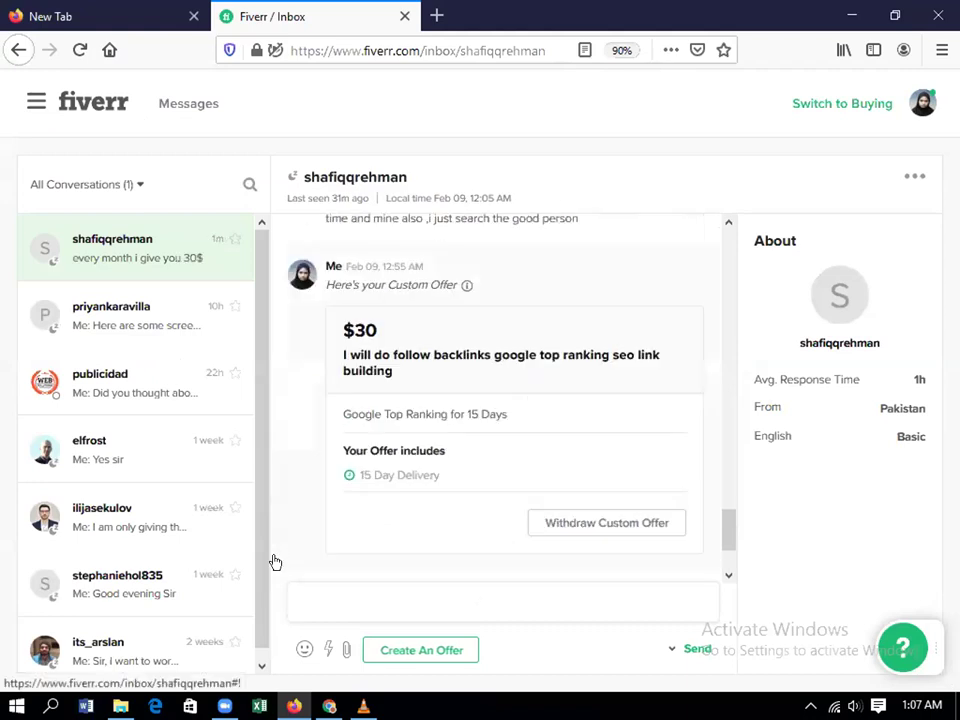
scroll(275, 563, "up", 3)
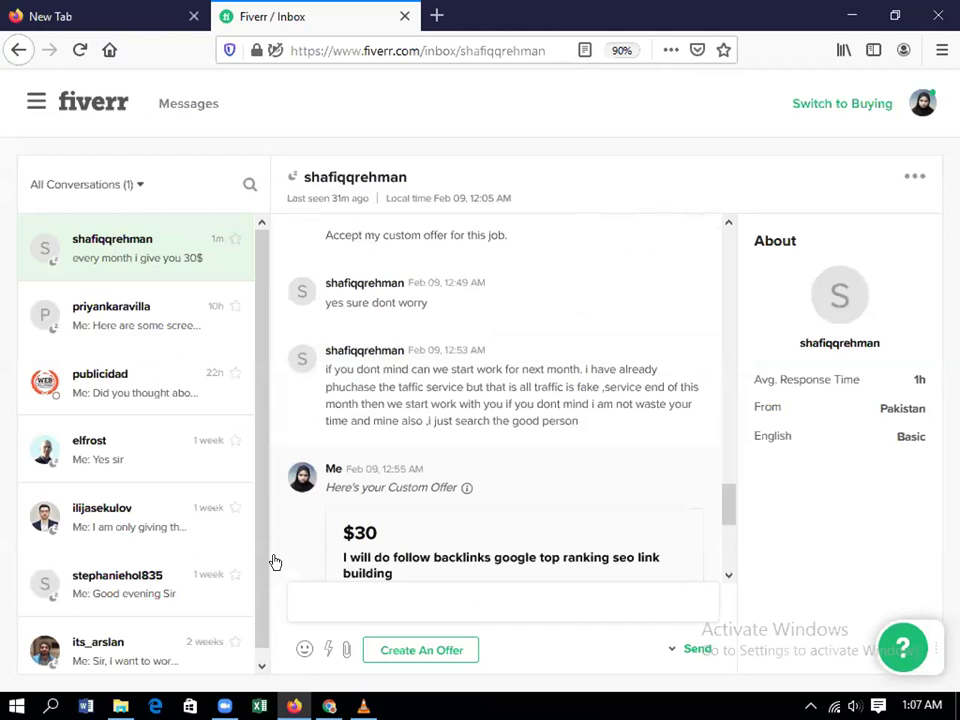
scroll(280, 568, "down", 4)
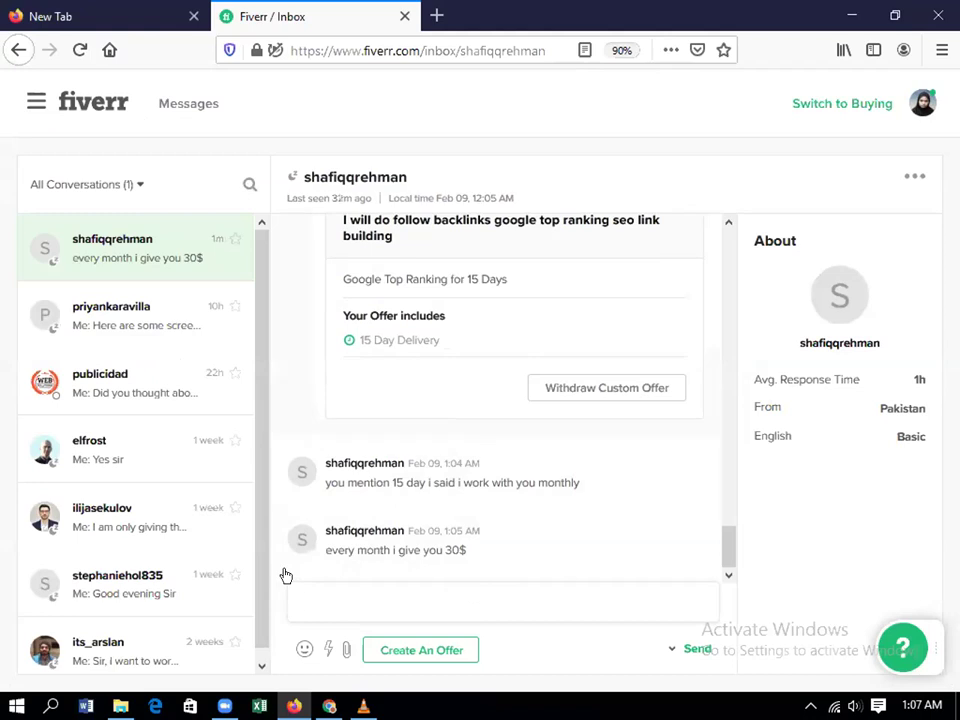
scroll(287, 386, "up", 5)
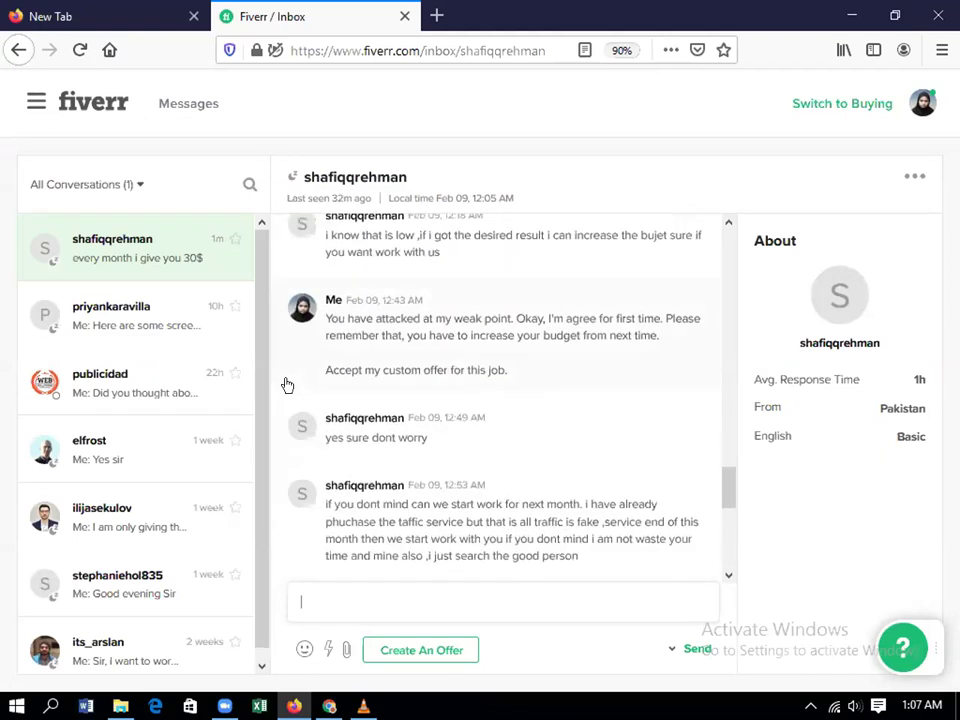
scroll(266, 443, "up", 2)
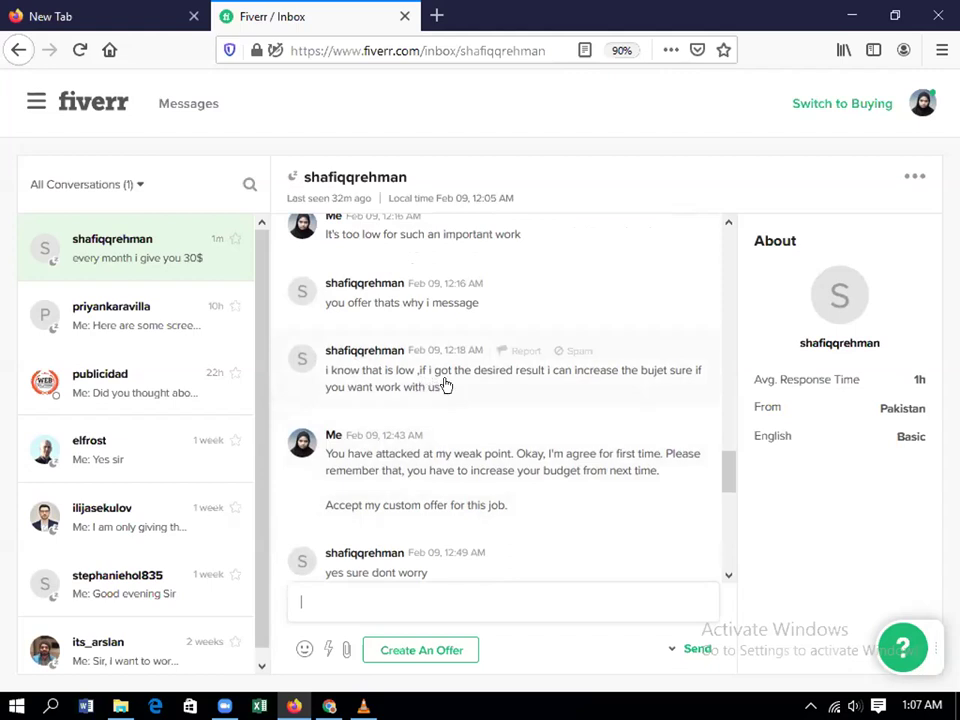
scroll(445, 386, "down", 3)
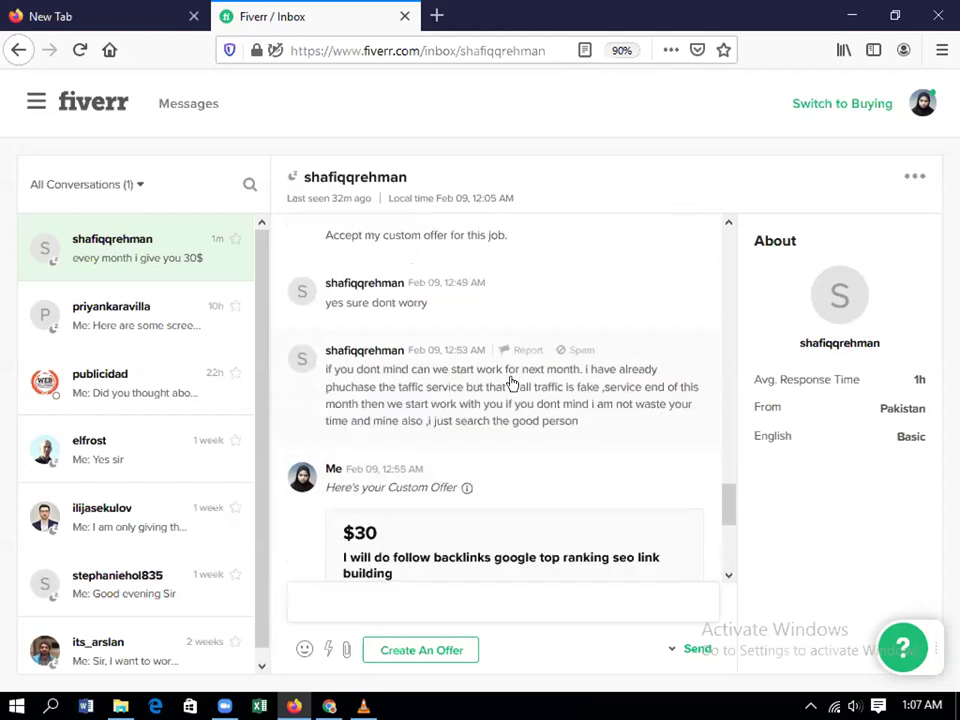